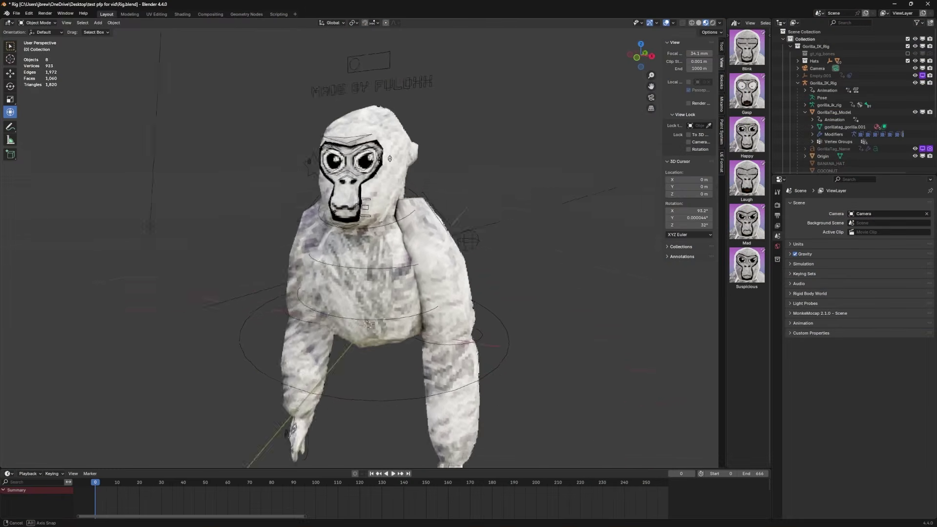
# - Switch the viewport to Solid shading and back to Material Preview
pyautogui.moveTo(361, 244)
pyautogui.mouseDown(button='middle')
pyautogui.moveTo(332, 246)
pyautogui.moveTo(358, 245)
pyautogui.mouseUp(button='middle')
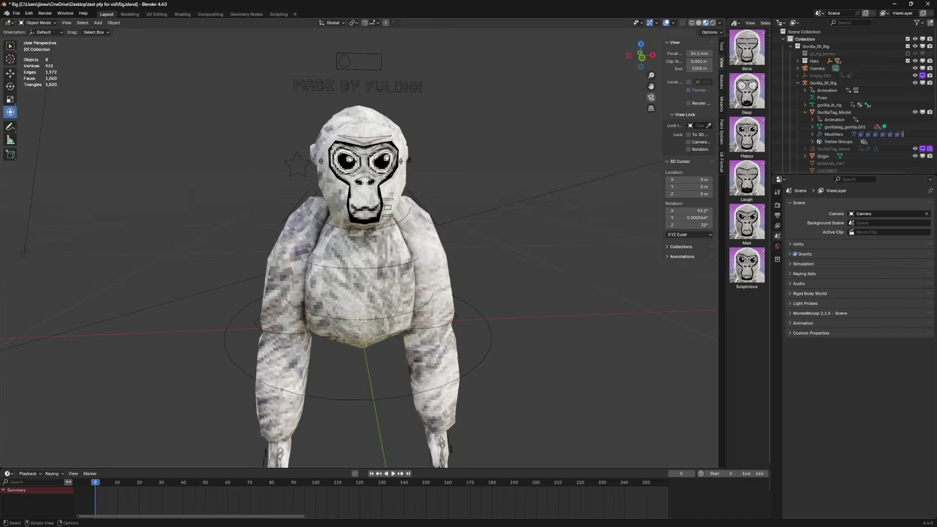
pyautogui.click(698, 23)
pyautogui.moveTo(527, 166)
pyautogui.mouseDown(button='middle')
pyautogui.moveTo(576, 171)
pyautogui.moveTo(503, 169)
pyautogui.mouseUp(button='middle')
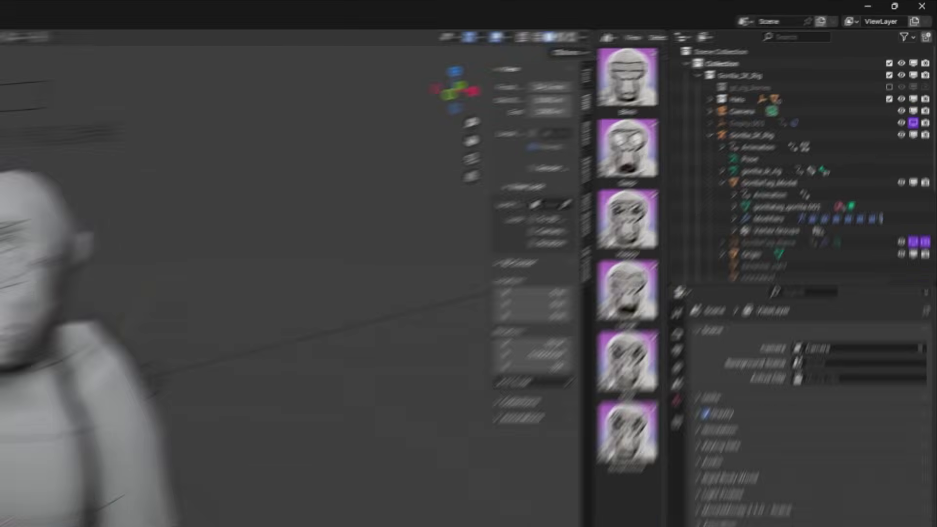
pyautogui.click(706, 23)
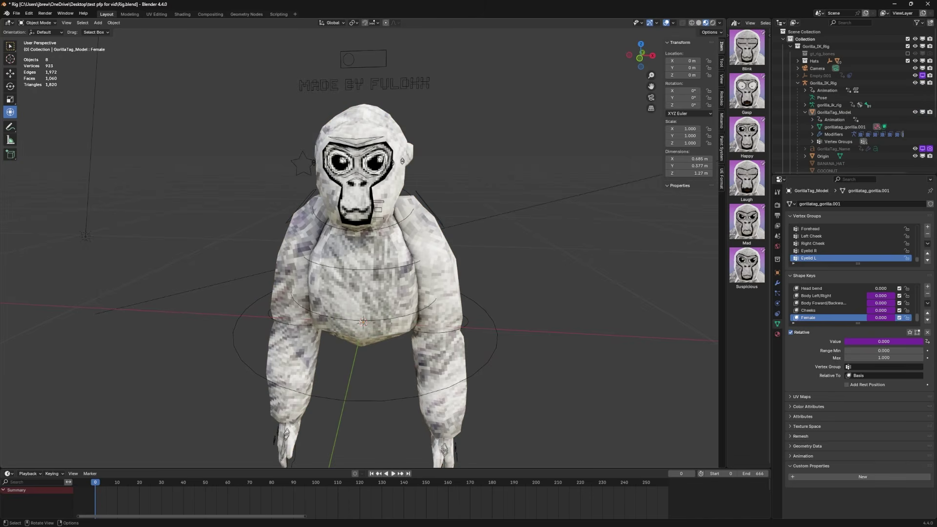
# - Recolor the gorilla model's GorillaTagColor material green with R 2, G 6 and B 4
pyautogui.click(381, 274)
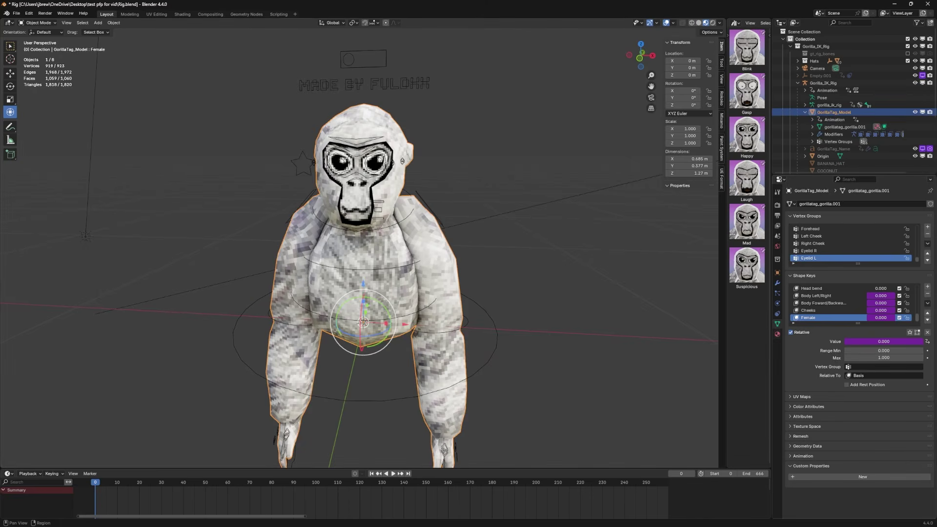
pyautogui.click(778, 334)
pyautogui.click(854, 296)
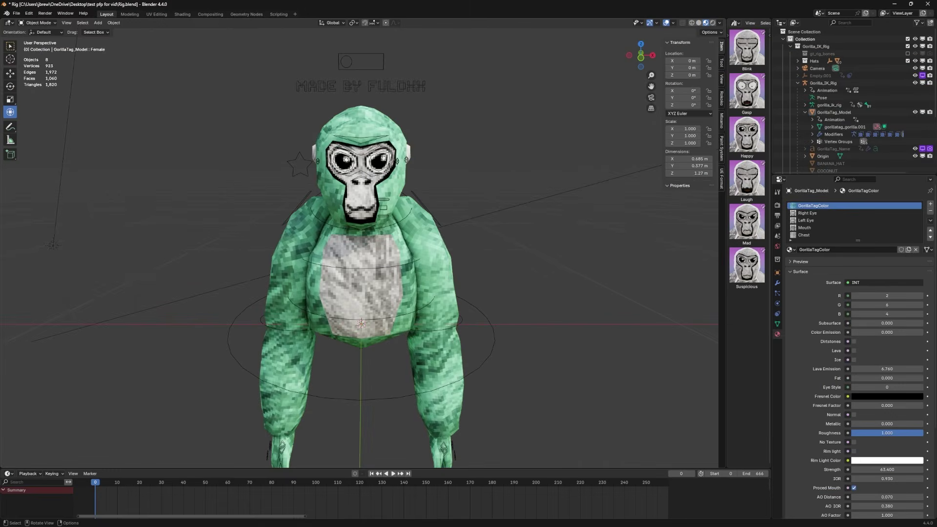
# - Import the PARTY HAT.fbx model into the scene
pyautogui.click(16, 13)
pyautogui.moveTo(29, 117)
pyautogui.click(108, 182)
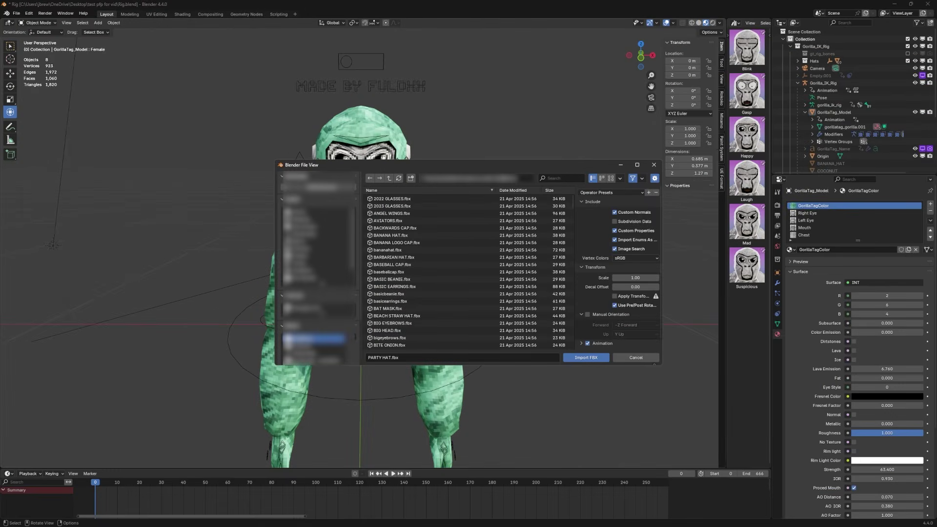
pyautogui.write('part')
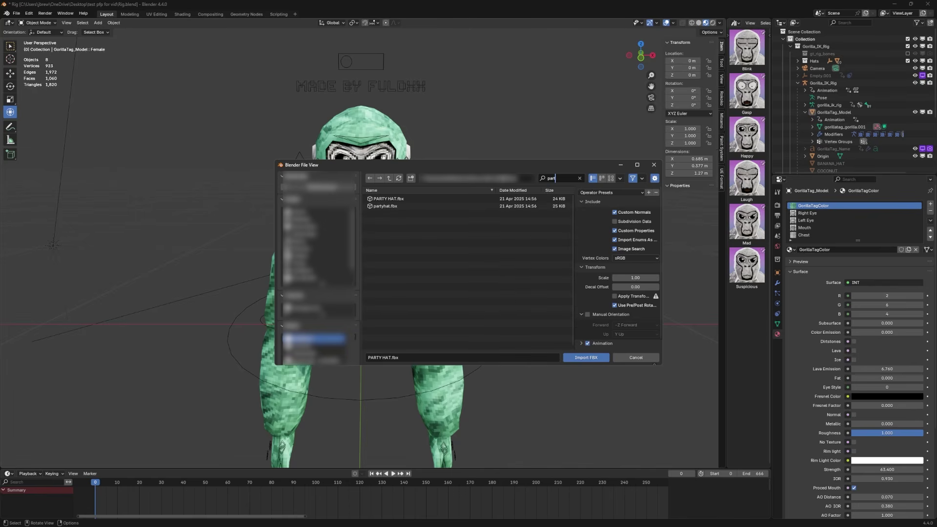
pyautogui.doubleClick(389, 198)
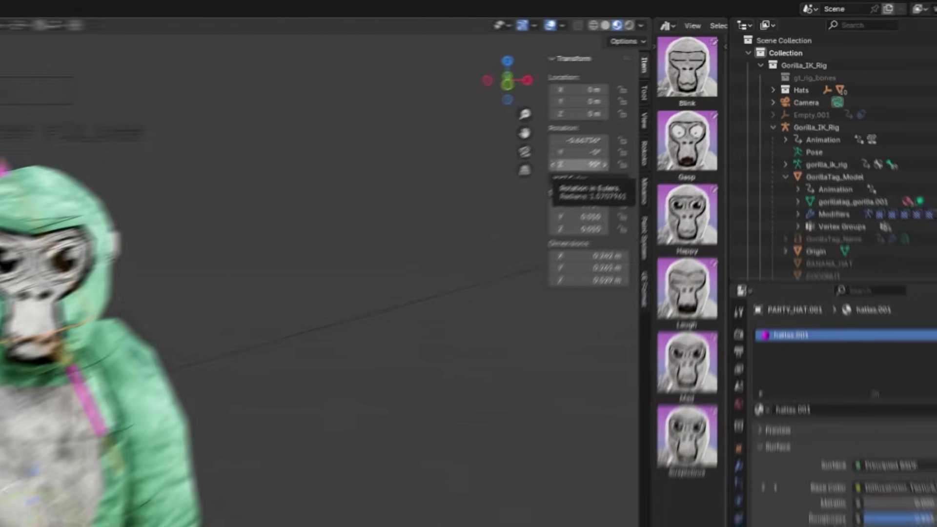
# - Set the party hat's Z rotation to 0° and raise it along Z onto the gorilla's head
pyautogui.doubleClick(688, 105)
pyautogui.write('0')
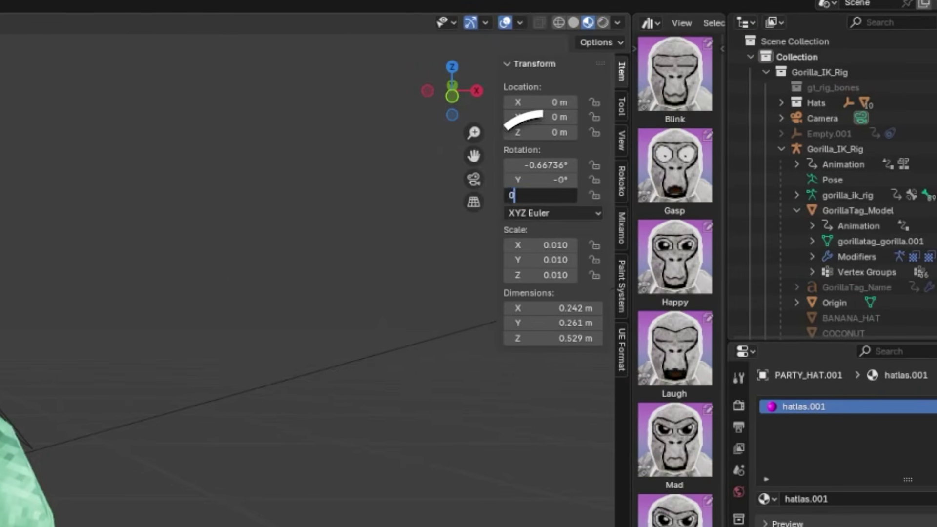
pyautogui.press('Return')
pyautogui.press('g')
pyautogui.press('z')
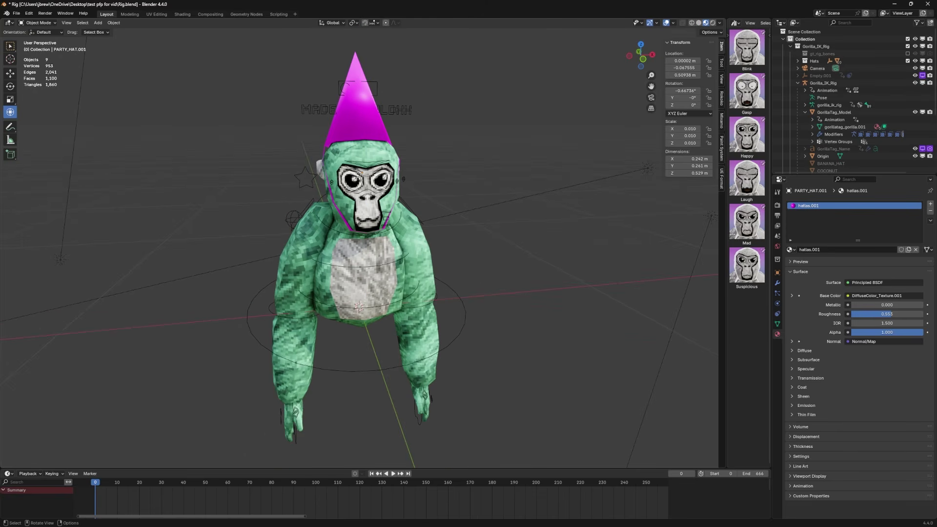
# - Parent the party hat to the rig's head bone in Pose Mode using the Bone option
pyautogui.click(360, 113)
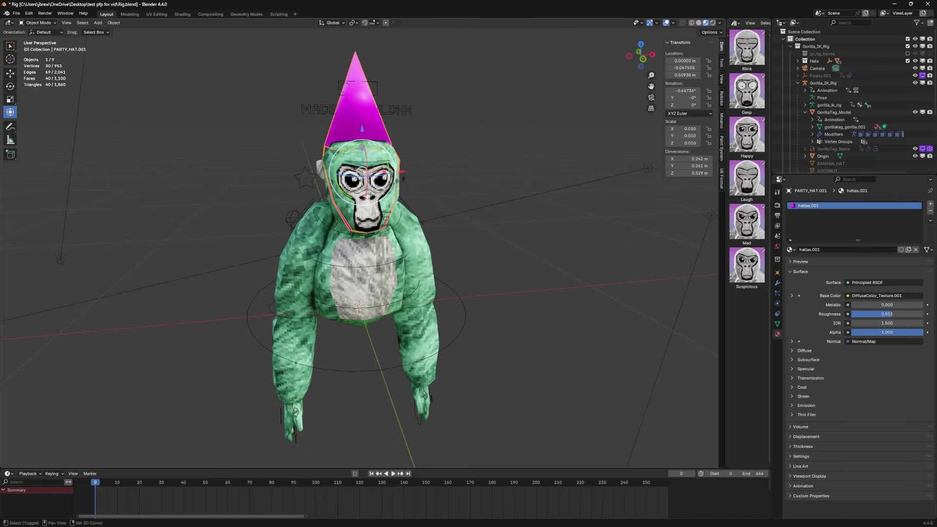
pyautogui.keyDown('shift'); pyautogui.click(419, 361); pyautogui.keyUp('shift')
pyautogui.click(40, 47)
pyautogui.scroll(1, 312, 235)
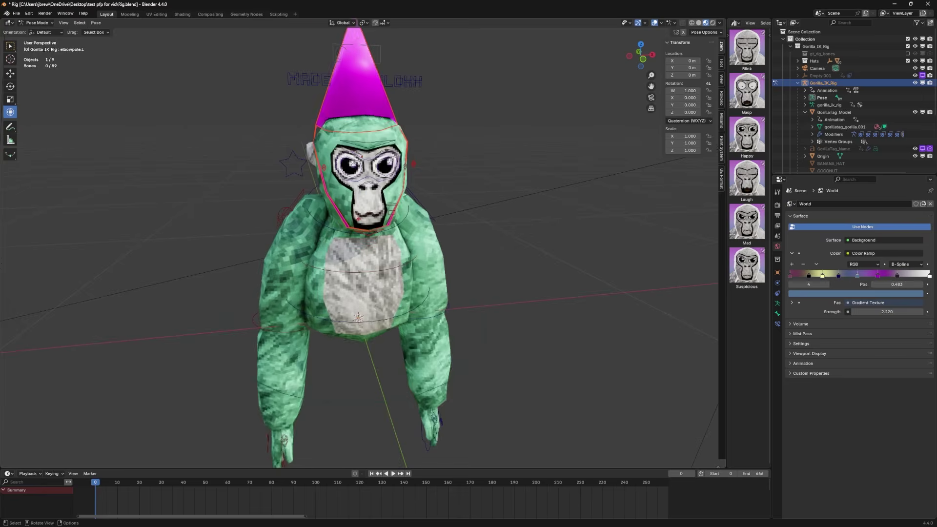
pyautogui.moveTo(292, 234); pyautogui.dragTo(576, 240, button='middle')
pyautogui.scroll(3, 390, 236)
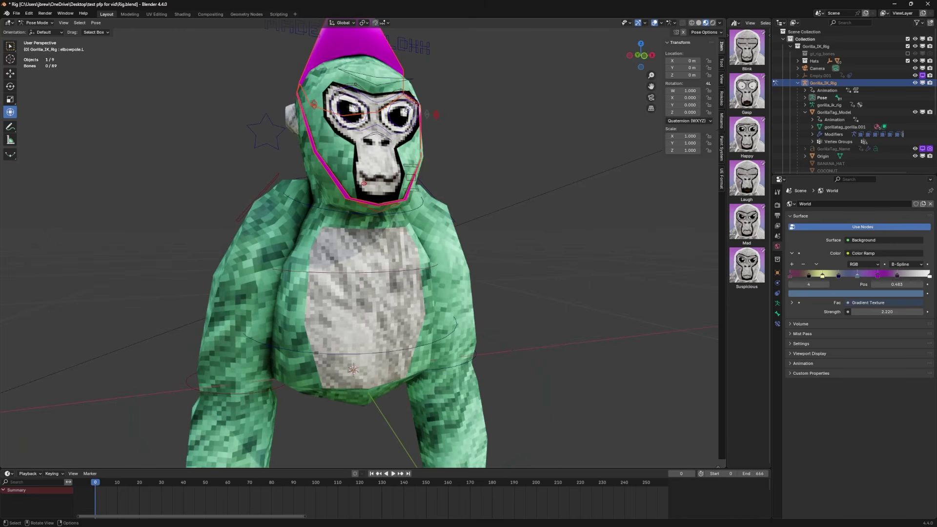
pyautogui.click(353, 213)
pyautogui.scroll(-2, 354, 213)
pyautogui.moveTo(353, 212)
pyautogui.mouseDown(button='middle')
pyautogui.moveTo(390, 227)
pyautogui.moveTo(359, 230)
pyautogui.mouseUp(button='middle')
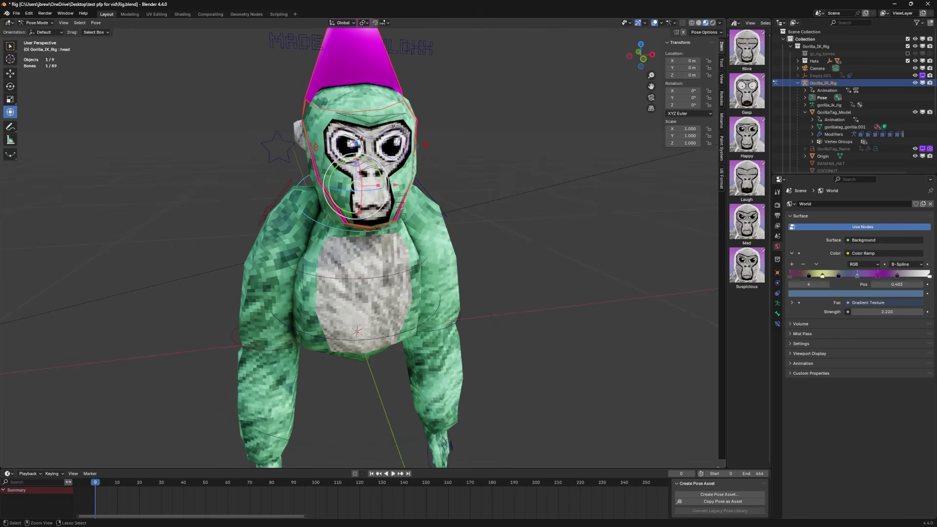
pyautogui.hotkey('ctrl', 'p')
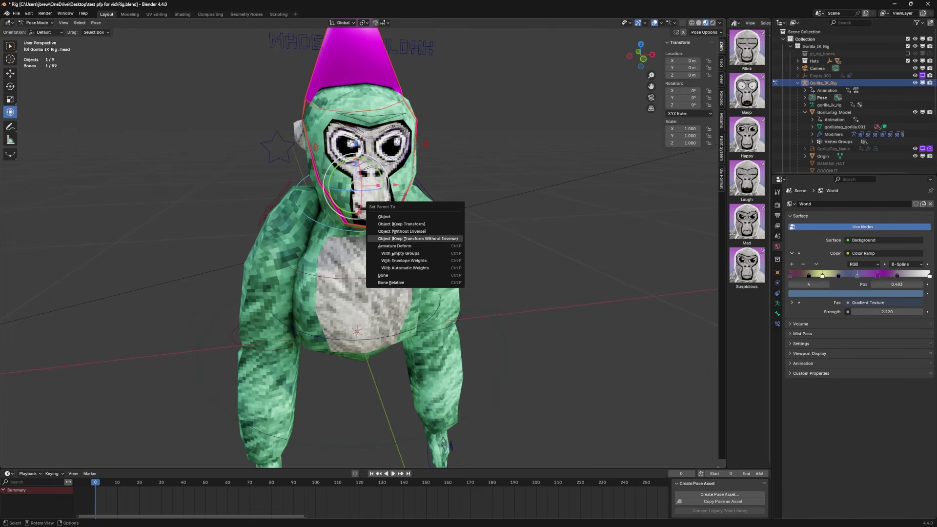
pyautogui.click(385, 275)
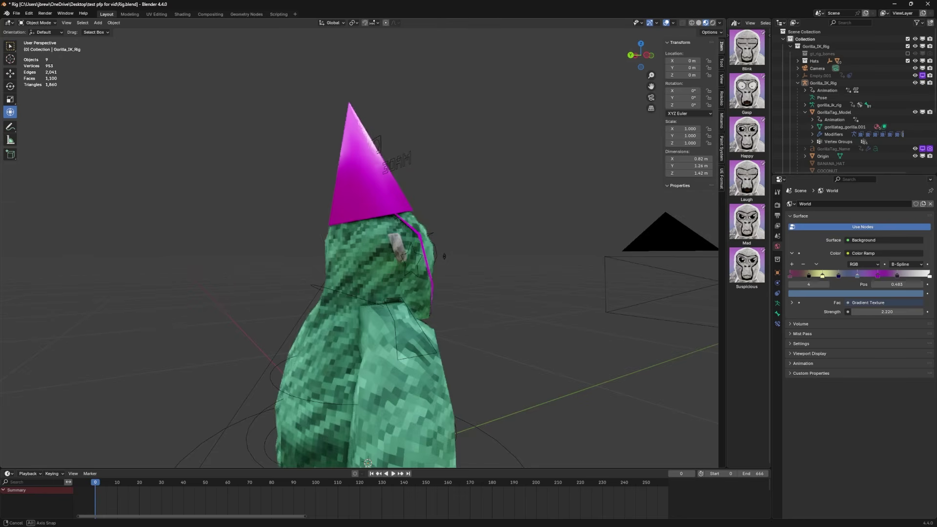
# - Set the party hat's base color texture interpolation to Closest and load Hatlas.png as its image
pyautogui.moveTo(439, 245); pyautogui.dragTo(472, 246, button='middle')
pyautogui.click(778, 334)
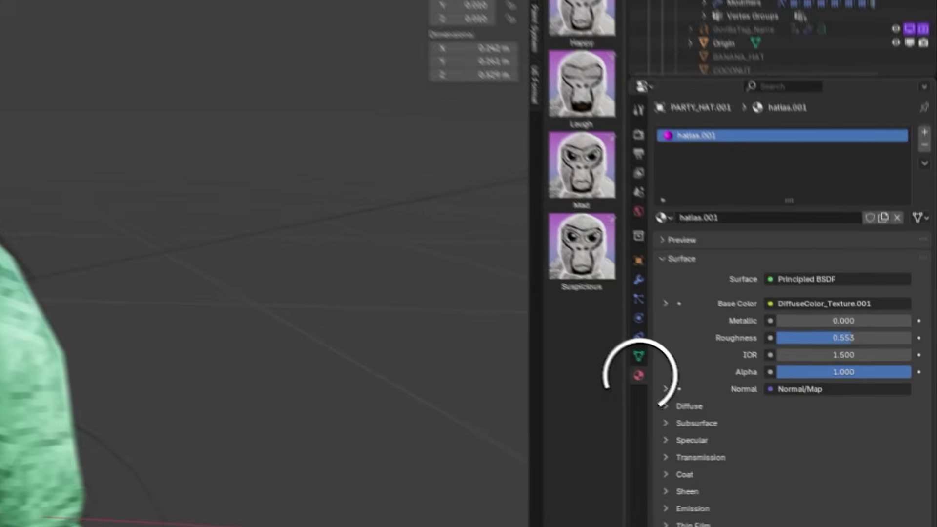
pyautogui.click(665, 304)
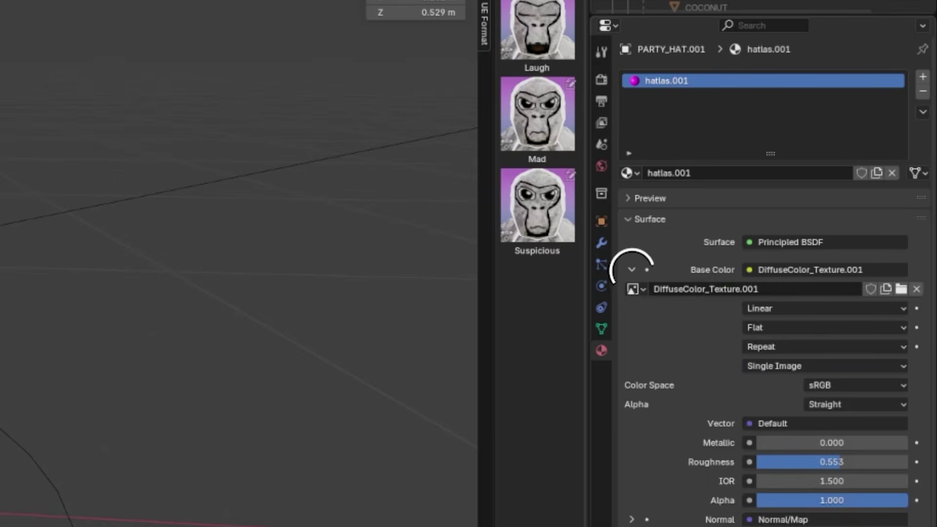
pyautogui.click(824, 308)
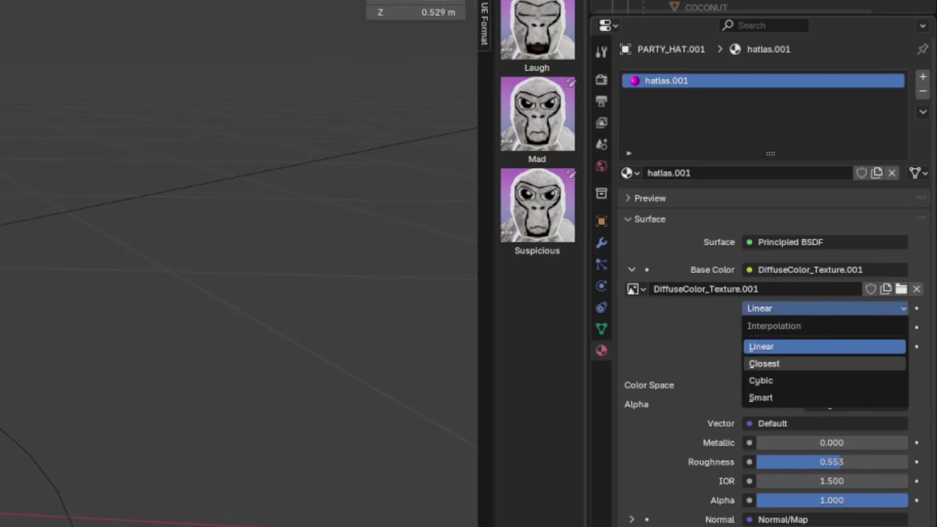
pyautogui.click(764, 364)
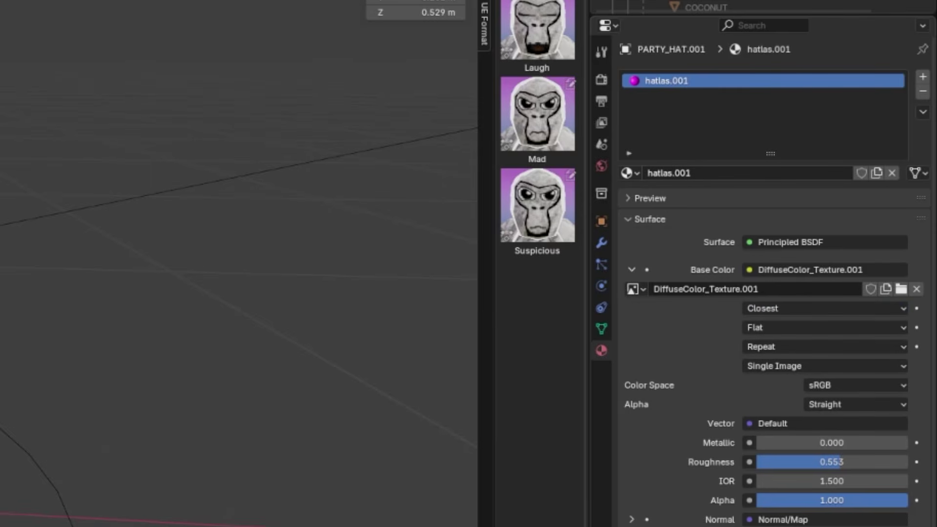
pyautogui.click(901, 289)
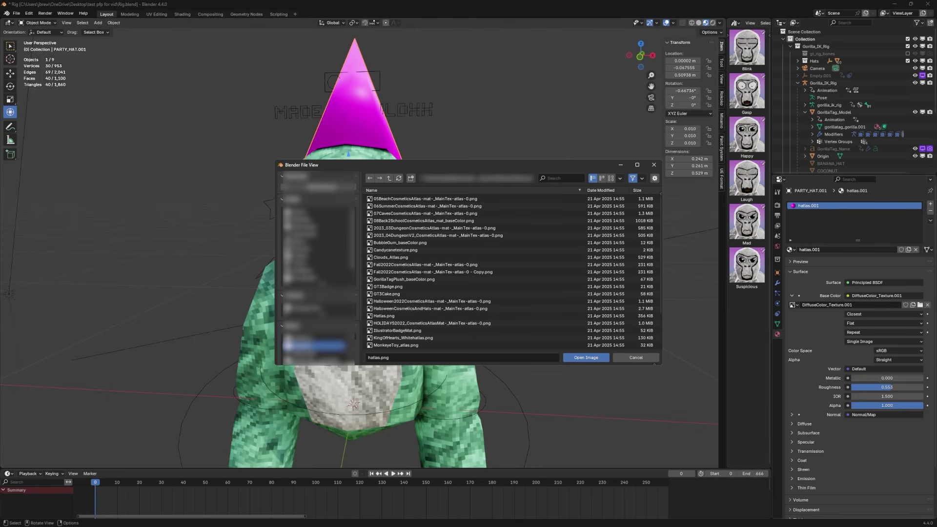
pyautogui.doubleClick(384, 315)
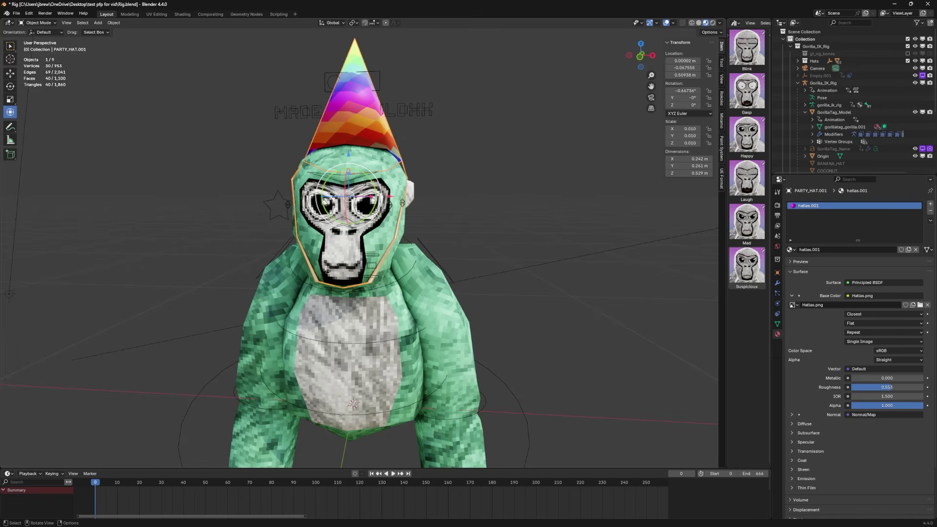
# - Enable Eye Shine in the gorilla model's material
pyautogui.moveTo(354, 404); pyautogui.dragTo(360, 371, button='middle')
pyautogui.click(360, 363)
pyautogui.scroll(-6, 855, 347)
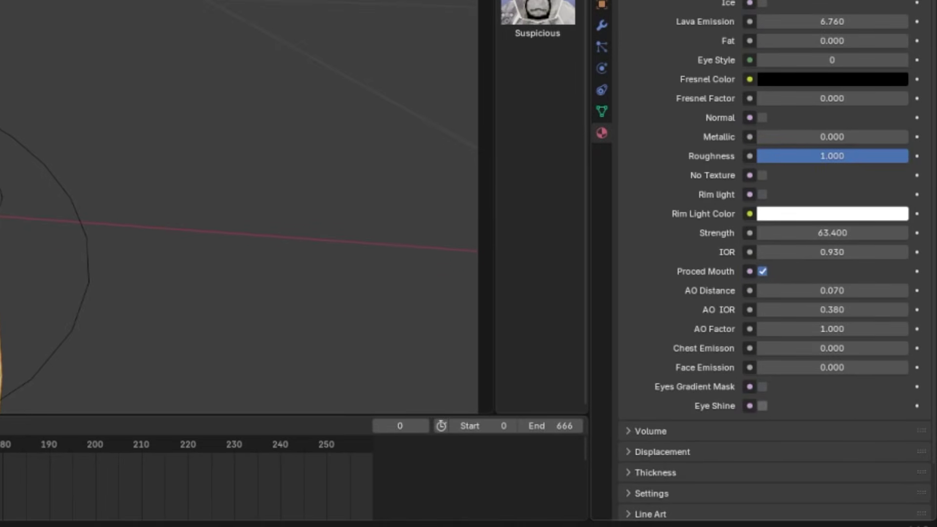
pyautogui.click(763, 406)
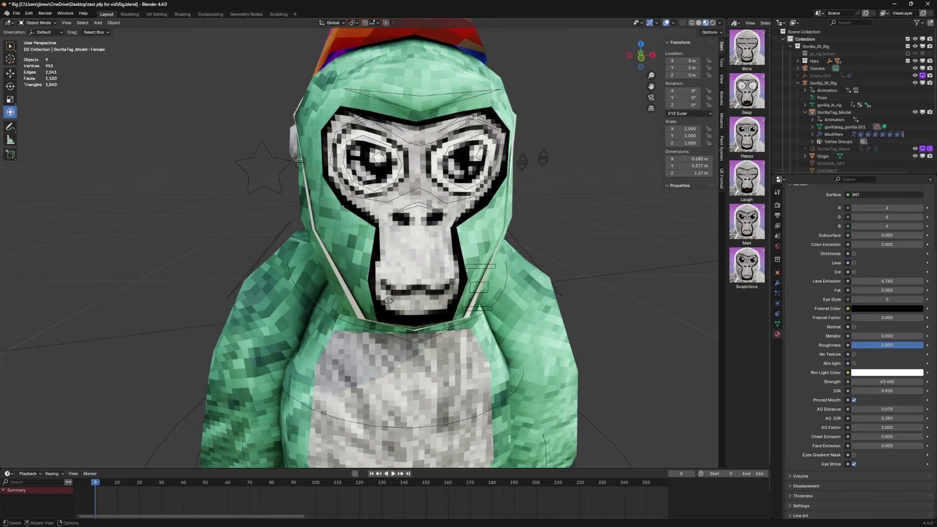
pyautogui.moveTo(490, 264); pyautogui.dragTo(423, 269, button='middle')
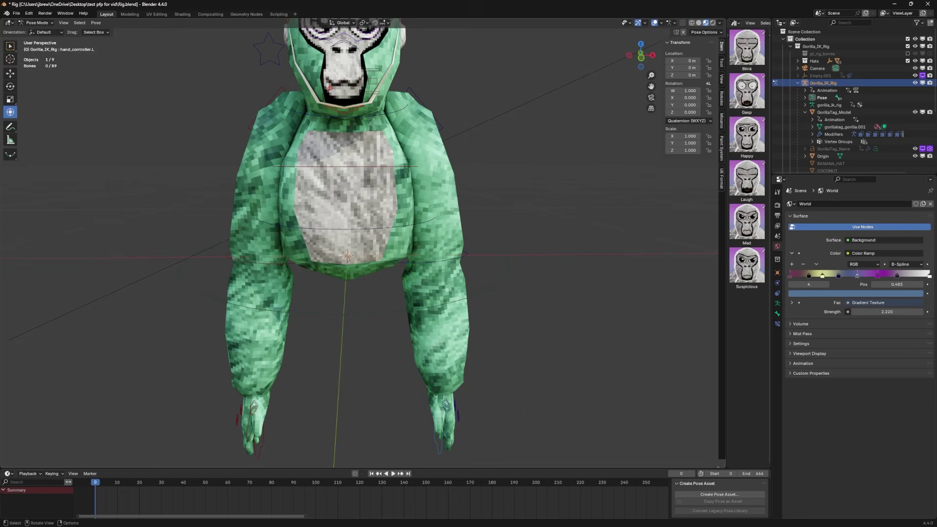
# - Select the star-shaped control bone beside the head and enable the rig's IK property
pyautogui.keyDown('shift'); pyautogui.moveTo(361, 195); pyautogui.dragTo(416, 295, button='middle'); pyautogui.keyUp('shift')
pyautogui.click(322, 147)
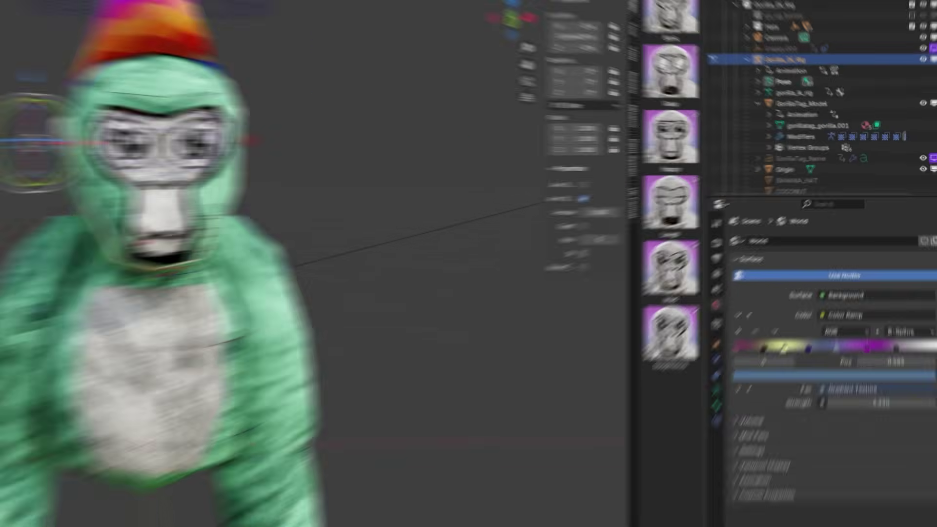
pyautogui.click(688, 213)
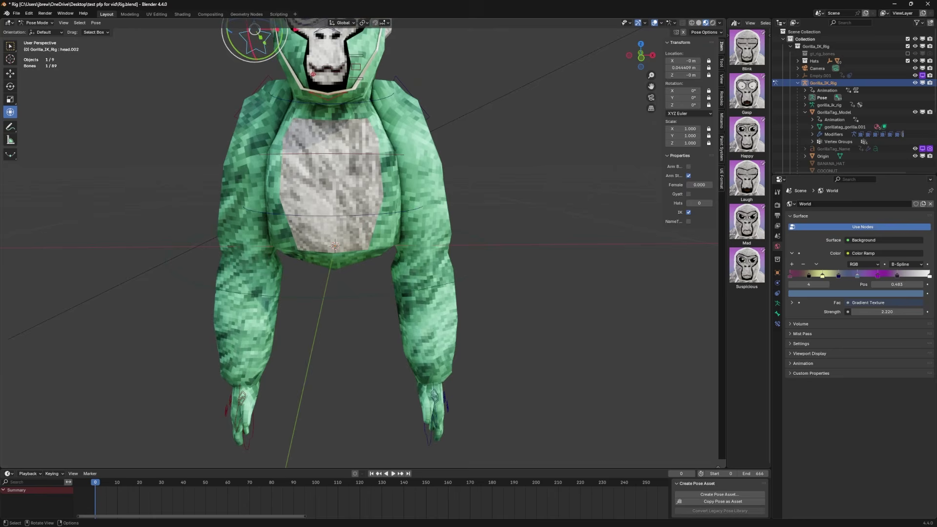
# - Try raising the gorilla's left hand with its hand controller
pyautogui.click(429, 374)
pyautogui.moveTo(431, 336); pyautogui.dragTo(431, 235)
pyautogui.moveTo(431, 234); pyautogui.dragTo(426, 192, button='middle')
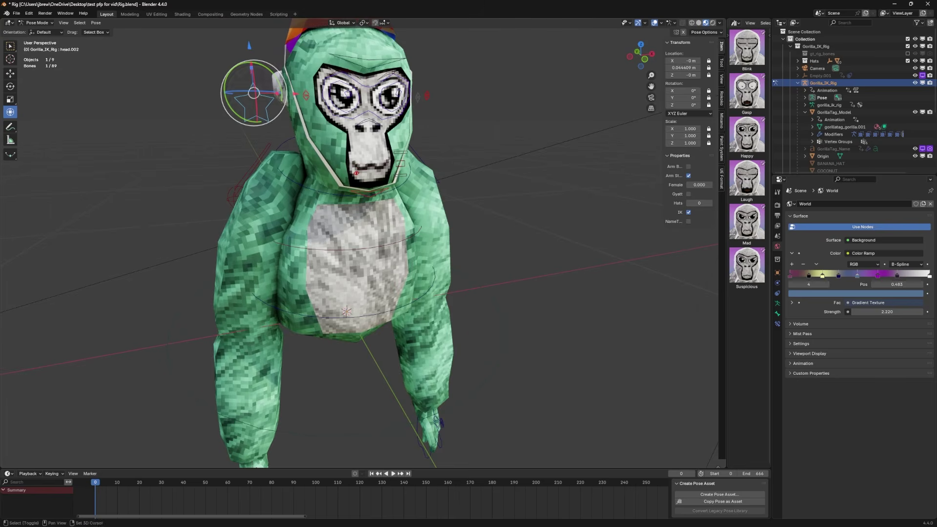
# - Enable the NameTag property on the star-shaped control bone
pyautogui.keyDown('shift'); pyautogui.moveTo(293, 137); pyautogui.dragTo(290, 153, button='middle'); pyautogui.keyUp('shift')
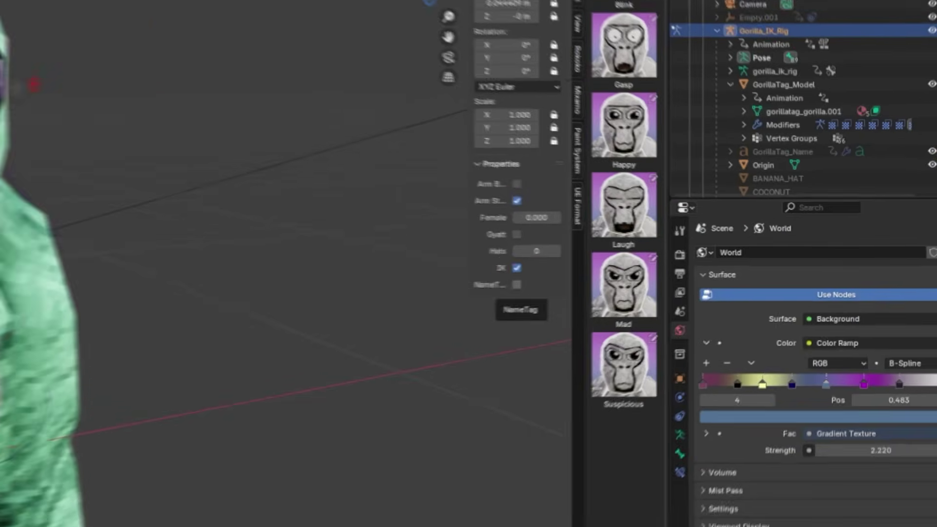
pyautogui.click(689, 221)
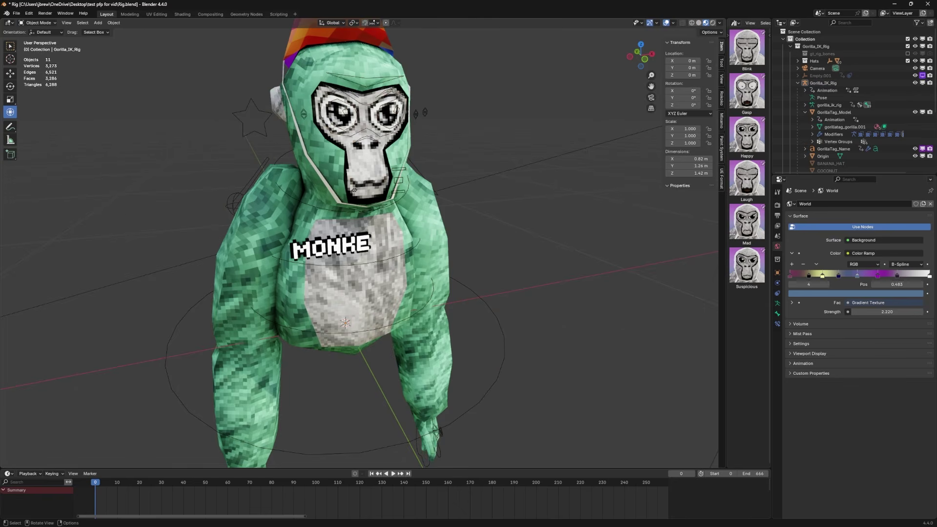
pyautogui.moveTo(354, 244); pyautogui.dragTo(354, 225, button='middle')
# - Retype the name tag text on the gorilla's chest as MONKE
pyautogui.click(315, 223)
pyautogui.moveTo(336, 163)
pyautogui.mouseDown(button='middle')
pyautogui.moveTo(293, 161)
pyautogui.moveTo(333, 154)
pyautogui.mouseUp(button='middle')
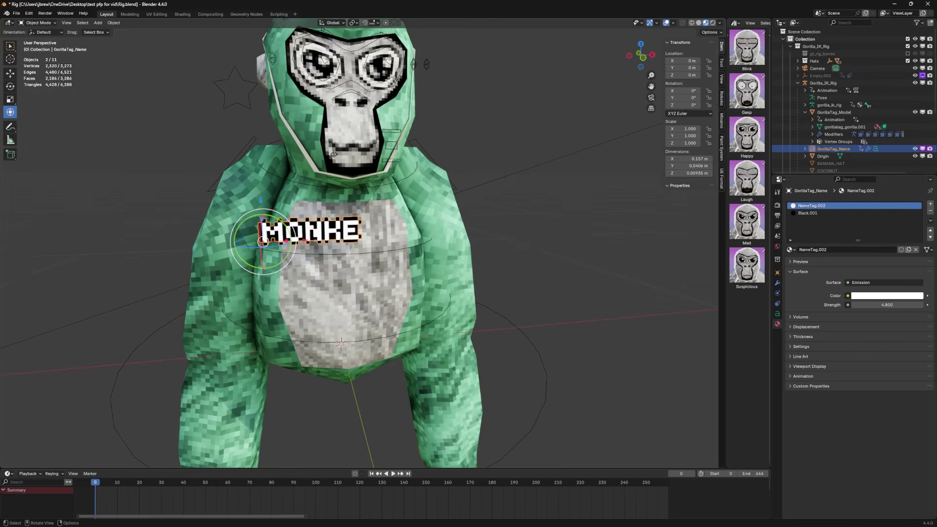
pyautogui.press('Tab')
pyautogui.press('BackSpace')
pyautogui.press('BackSpace')
pyautogui.press('BackSpace')
pyautogui.press('BackSpace')
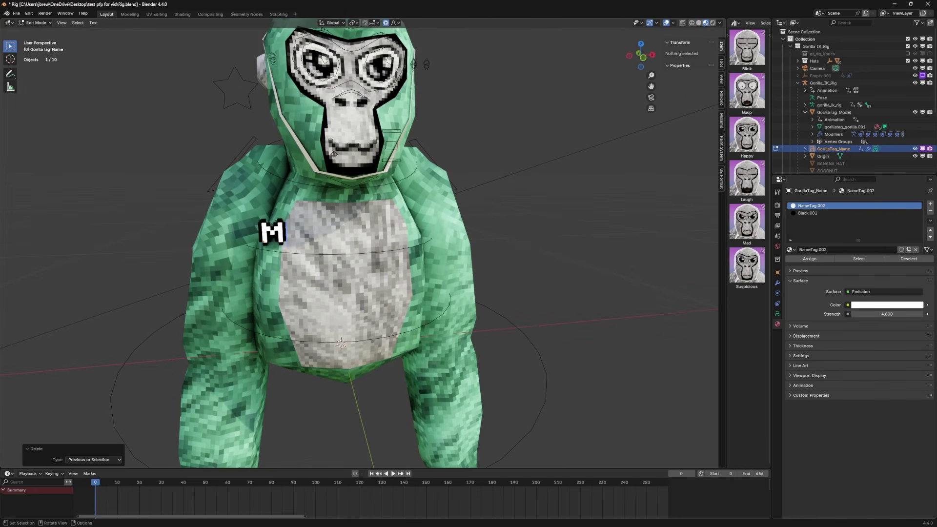
pyautogui.write('MONKE')
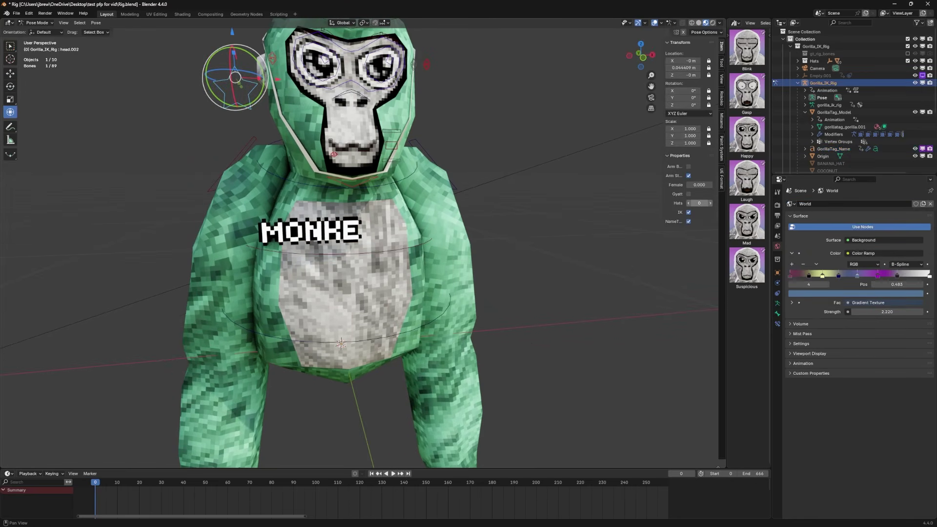
# - Disable the rig's NameTag property
pyautogui.click(689, 222)
pyautogui.keyDown('shift'); pyautogui.moveTo(342, 196); pyautogui.dragTo(375, 234, button='middle'); pyautogui.keyUp('shift')
pyautogui.scroll(-2, 376, 234)
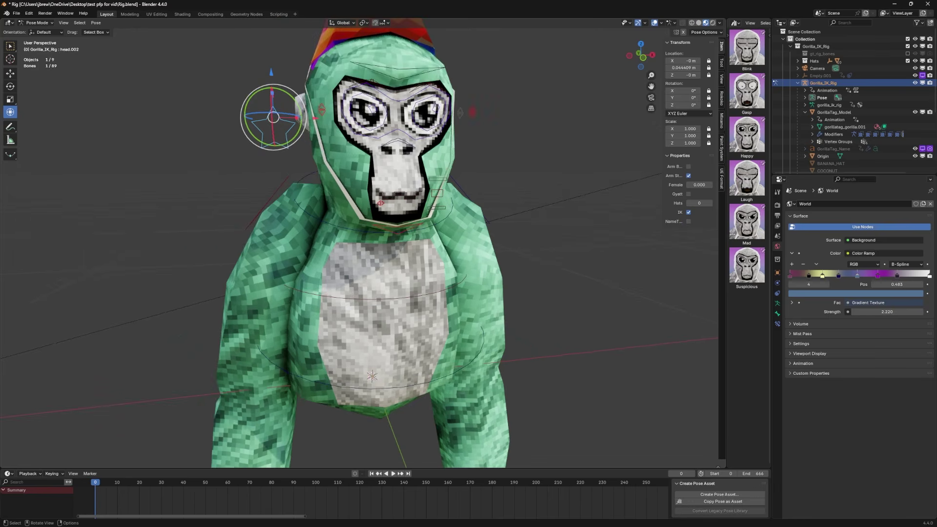
# - Raise the gorilla's left hand onto the party hat by moving and rotating the left hand controller
pyautogui.keyDown('shift'); pyautogui.moveTo(415, 341); pyautogui.dragTo(302, 191, button='middle'); pyautogui.keyUp('shift')
pyautogui.click(375, 396)
pyautogui.moveTo(374, 397); pyautogui.dragTo(332, 396, button='middle')
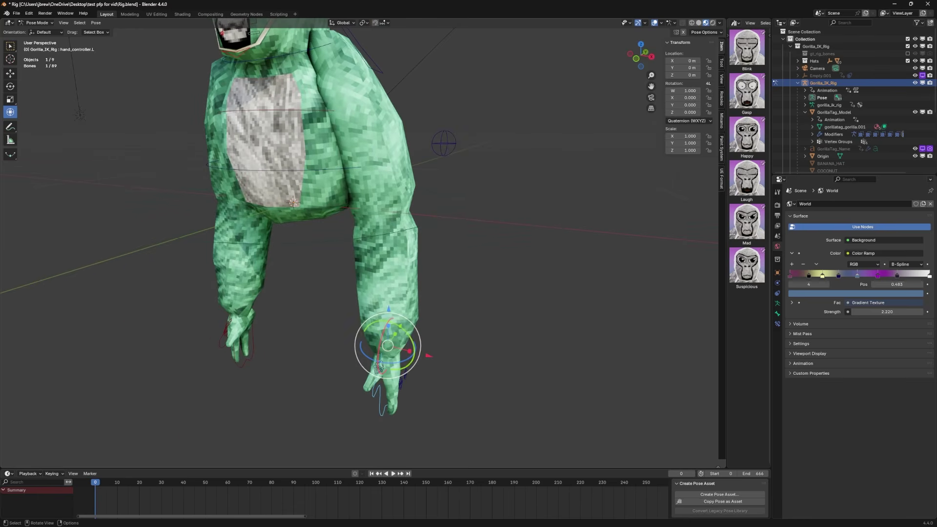
pyautogui.moveTo(389, 309); pyautogui.dragTo(389, 195)
pyautogui.moveTo(439, 220); pyautogui.dragTo(318, 220, button='middle')
pyautogui.moveTo(383, 195); pyautogui.dragTo(382, 117)
pyautogui.keyDown('shift'); pyautogui.moveTo(383, 151); pyautogui.dragTo(547, 273, button='middle'); pyautogui.keyUp('shift')
pyautogui.moveTo(342, 195); pyautogui.dragTo(307, 154)
pyautogui.moveTo(307, 153); pyautogui.dragTo(220, 132, button='middle')
pyautogui.moveTo(312, 182); pyautogui.dragTo(330, 182)
# - Adjust the left hand's index and thumb finger controls so the fingers rest against the hat
pyautogui.scroll(3, 244, 171)
pyautogui.click(226, 192)
pyautogui.moveTo(239, 140); pyautogui.dragTo(261, 139)
pyautogui.moveTo(261, 139); pyautogui.dragTo(415, 139, button='middle')
pyautogui.moveTo(414, 139); pyautogui.dragTo(394, 136)
pyautogui.moveTo(395, 136); pyautogui.dragTo(234, 195, button='middle')
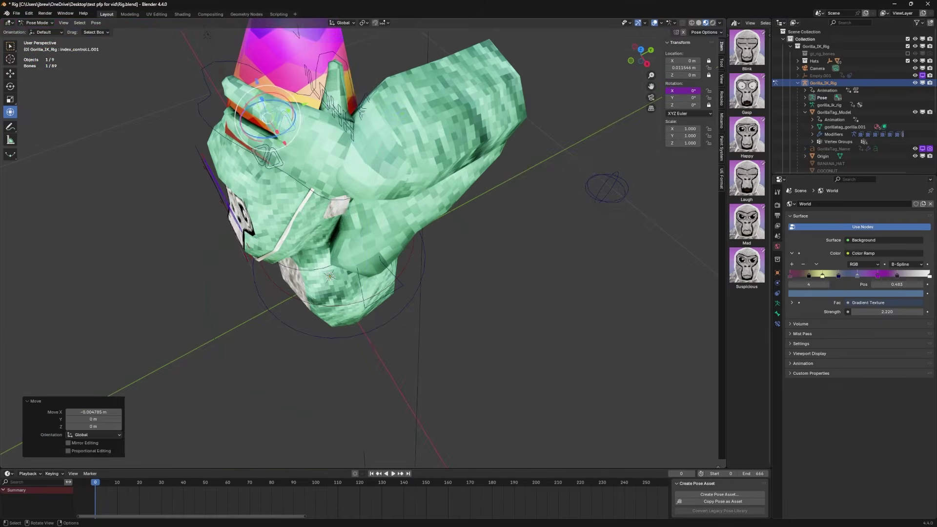
pyautogui.click(337, 88)
pyautogui.click(488, 273)
pyautogui.moveTo(488, 274); pyautogui.dragTo(536, 210, button='middle')
pyautogui.keyDown('shift'); pyautogui.moveTo(381, 234); pyautogui.dragTo(510, 230, button='middle'); pyautogui.keyUp('shift')
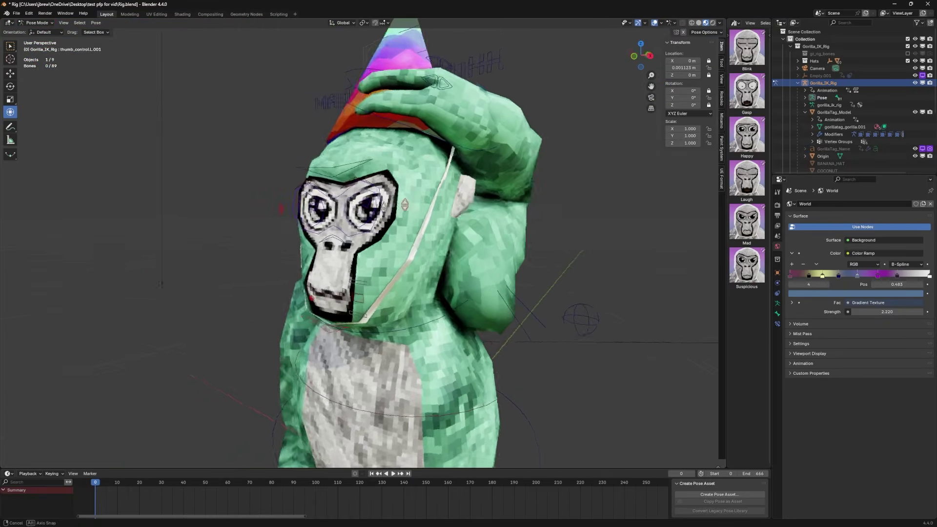
# - Move the left elbow pole target about 0.82 m along negative Y to swing the raised elbow out sideways
pyautogui.moveTo(405, 205); pyautogui.dragTo(381, 220, button='middle')
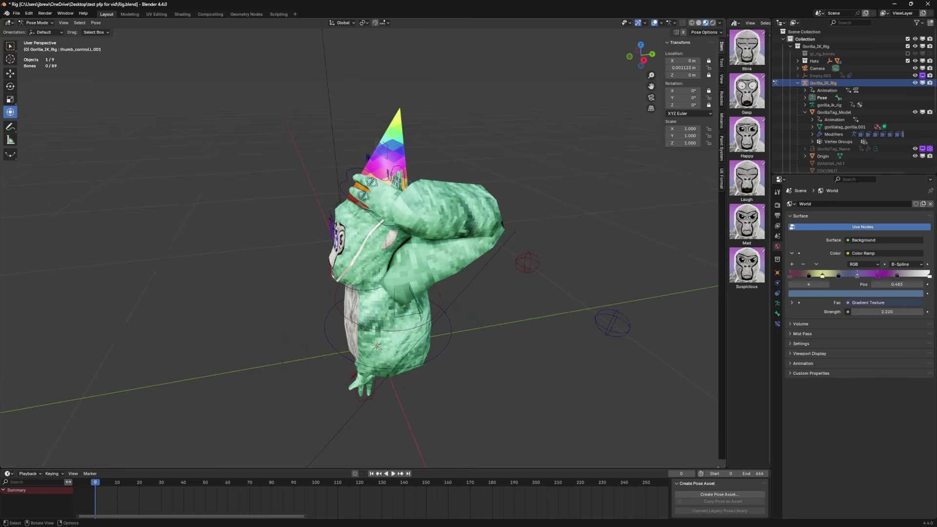
pyautogui.moveTo(439, 229); pyautogui.dragTo(476, 234, button='middle')
pyautogui.click(527, 258)
pyautogui.moveTo(544, 244); pyautogui.dragTo(447, 326)
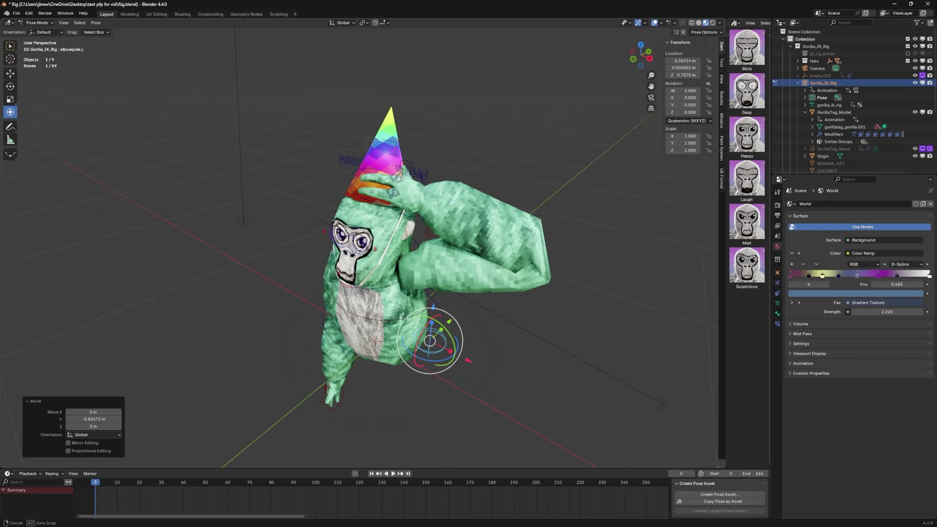
pyautogui.click(525, 298)
pyautogui.moveTo(447, 322); pyautogui.dragTo(493, 310, button='middle')
pyautogui.scroll(2, 483, 305)
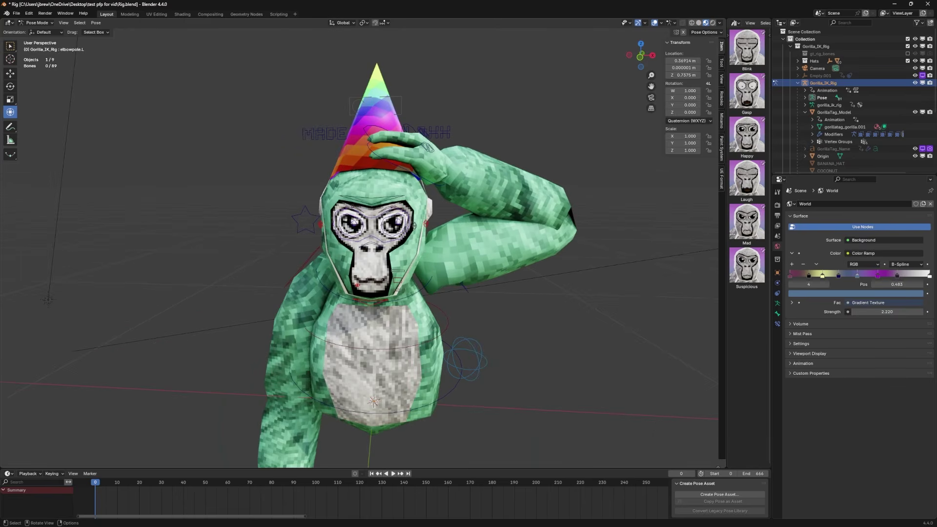
# - Open the gorilla's mouth slightly by shifting the facial control bones around it
pyautogui.scroll(7, 403, 256)
pyautogui.moveTo(360, 238); pyautogui.dragTo(366, 237)
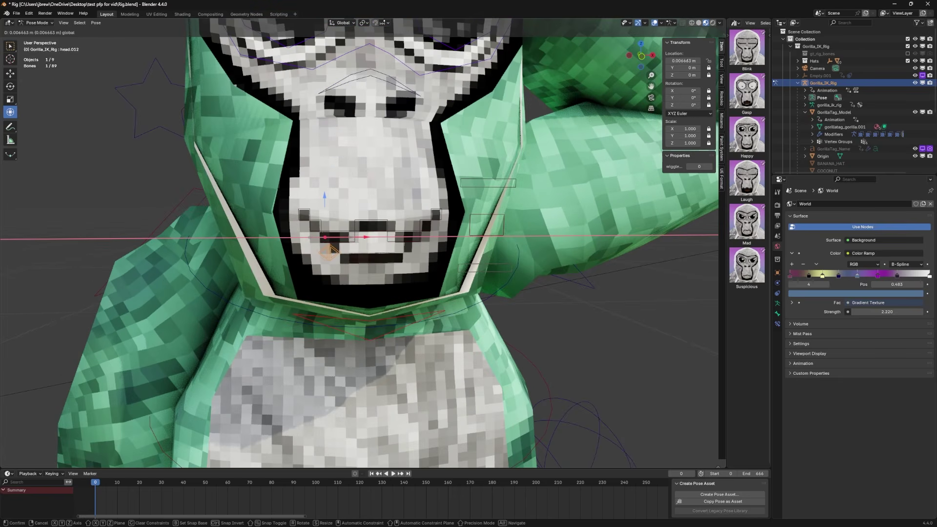
pyautogui.click(489, 183)
pyautogui.moveTo(489, 131); pyautogui.dragTo(488, 116)
pyautogui.click(486, 225)
pyautogui.moveTo(486, 176); pyautogui.dragTo(486, 167)
# - Shift the gorilla's gaze sideways toward the raised arm and rotate the head bone slightly
pyautogui.scroll(-2, 371, 244)
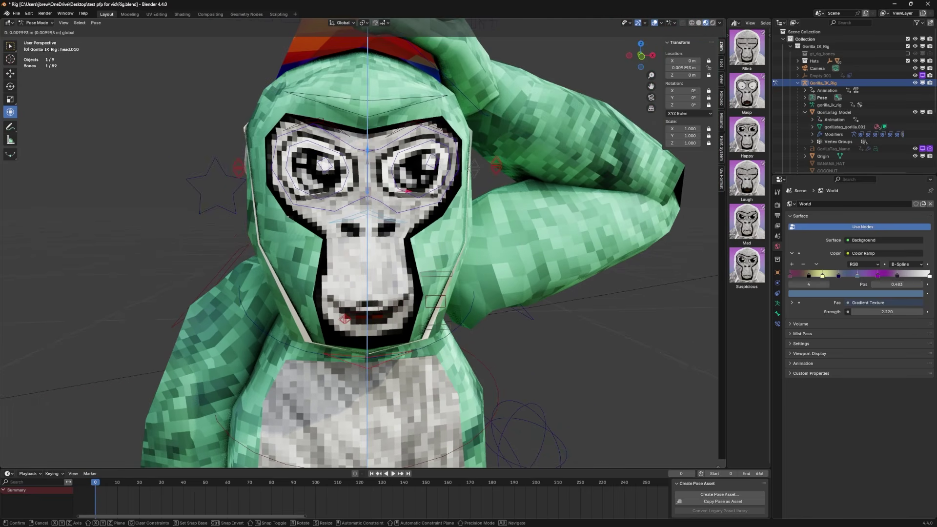
pyautogui.moveTo(367, 147)
pyautogui.mouseDown()
pyautogui.moveTo(368, 170)
pyautogui.moveTo(385, 148)
pyautogui.mouseUp()
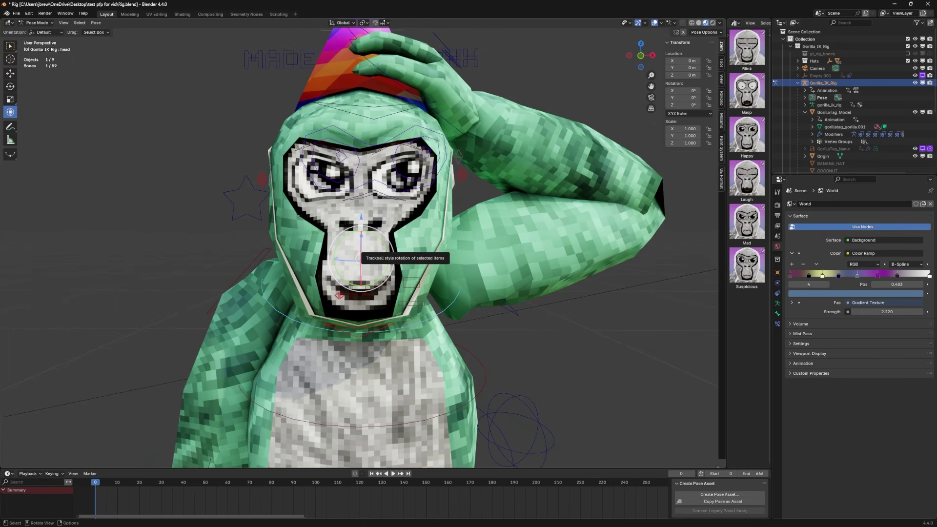
pyautogui.moveTo(374, 251); pyautogui.dragTo(378, 245)
# - Rotate the right hand controller about -91° around X and about 81° around Y to flatten the hand
pyautogui.moveTo(378, 245); pyautogui.dragTo(660, 79, button='middle')
pyautogui.keyDown('shift'); pyautogui.moveTo(390, 54); pyautogui.dragTo(443, 146, button='middle'); pyautogui.keyUp('shift')
pyautogui.click(444, 166)
pyautogui.press('r')
pyautogui.press('Return')
pyautogui.press('r')
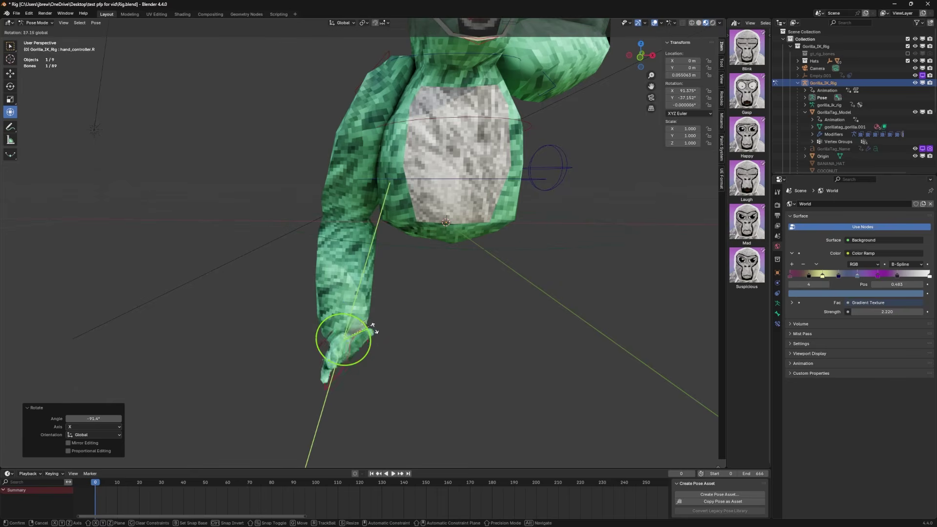
pyautogui.moveTo(374, 329); pyautogui.dragTo(391, 358)
# - Raise the right hand controller about 0.048 m and shift it slightly along Y
pyautogui.moveTo(344, 300); pyautogui.dragTo(345, 288)
pyautogui.moveTo(345, 287); pyautogui.dragTo(402, 314, button='middle')
pyautogui.scroll(-1, 403, 314)
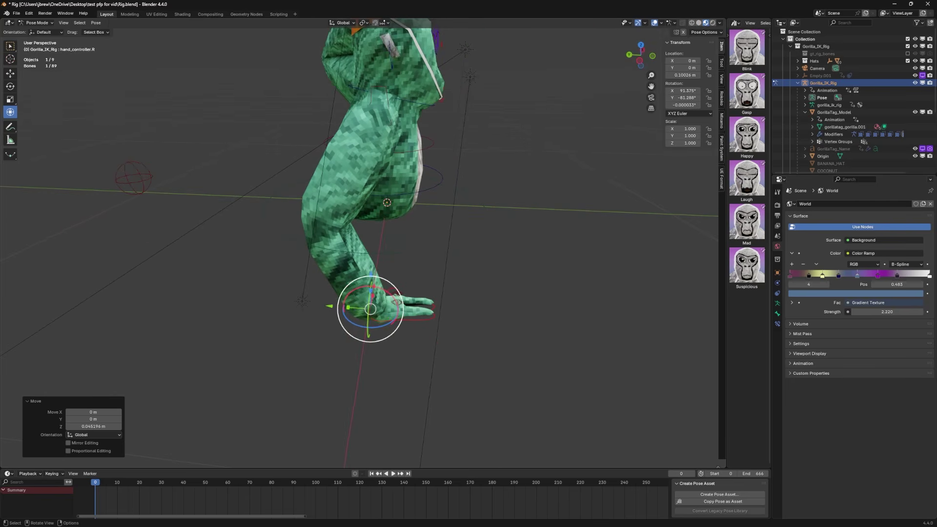
pyautogui.moveTo(331, 308); pyautogui.dragTo(344, 309)
pyautogui.click(322, 312)
# - Switch the rig from Pose Mode to Object Mode
pyautogui.moveTo(322, 313); pyautogui.dragTo(261, 303, button='middle')
pyautogui.scroll(2, 261, 303)
pyautogui.keyDown('shift'); pyautogui.moveTo(261, 303); pyautogui.dragTo(181, 403, button='middle'); pyautogui.keyUp('shift')
pyautogui.click(41, 30)
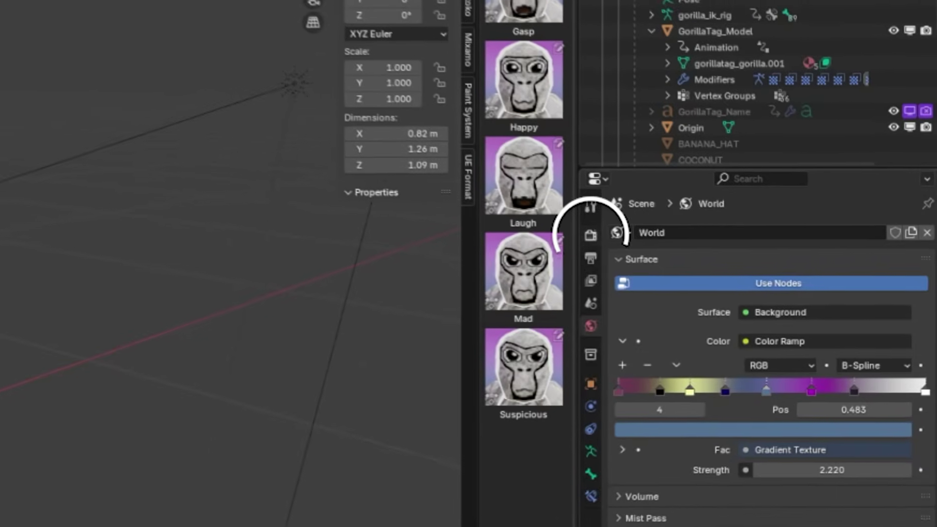
# - Check the Transparent option in the render properties' Film settings
pyautogui.click(778, 205)
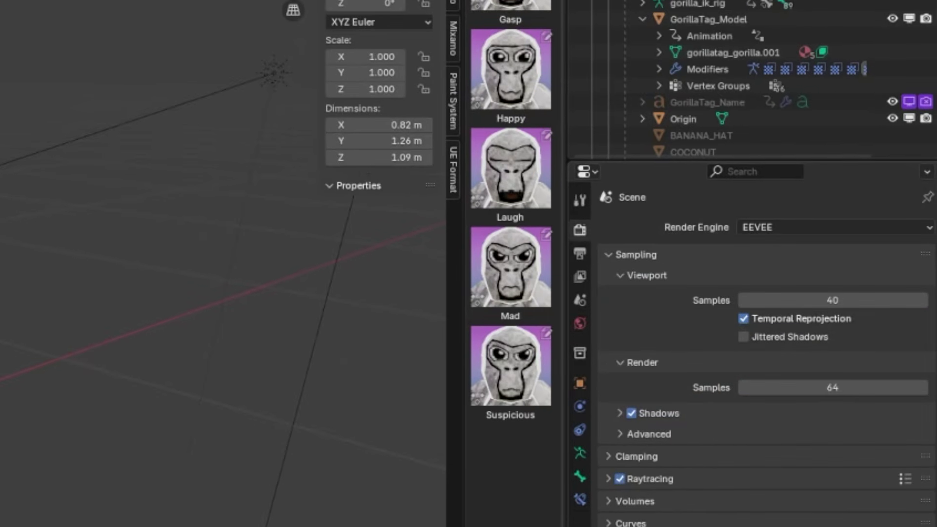
pyautogui.click(610, 272)
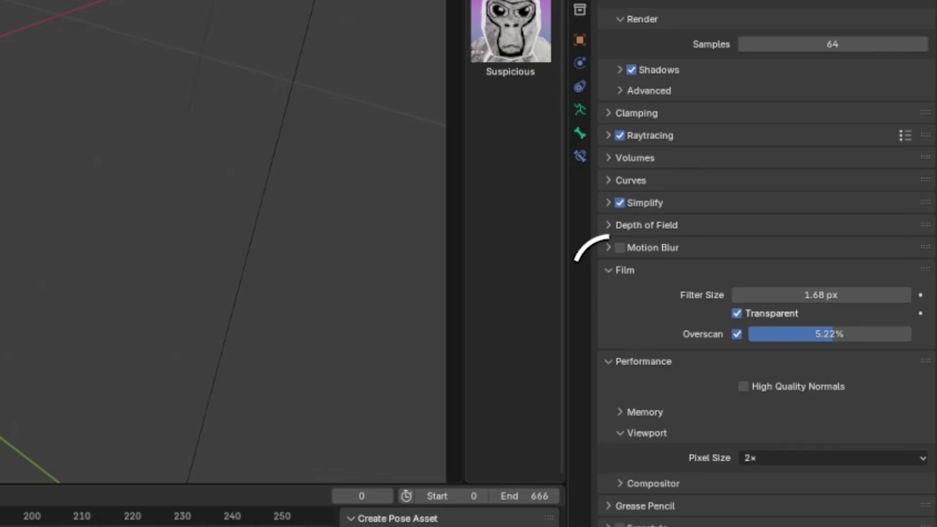
pyautogui.click(611, 270)
# - Set the output resolution to 4000 by 4000 px
pyautogui.click(580, 174)
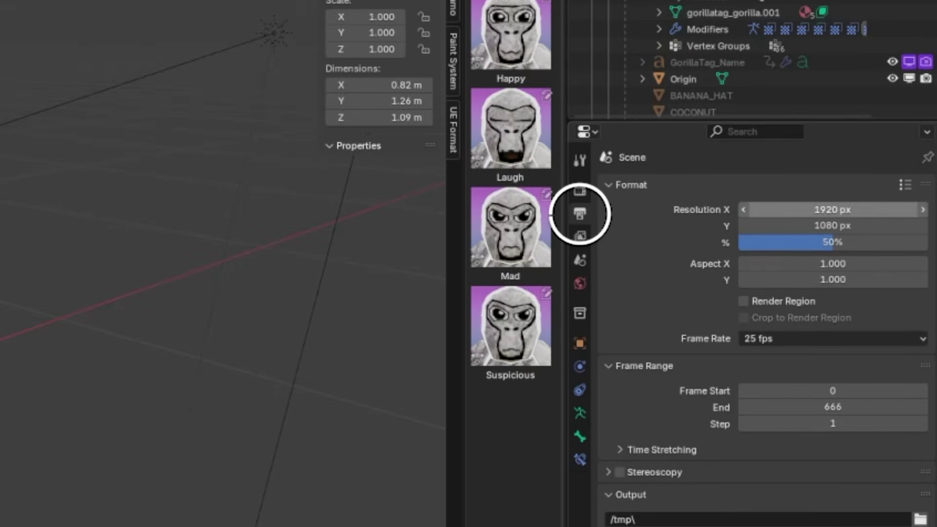
pyautogui.click(825, 209)
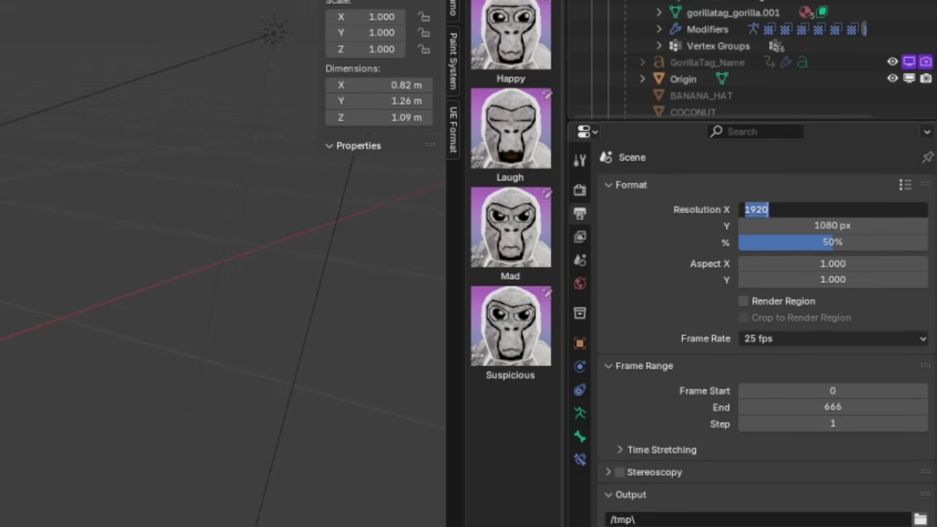
pyautogui.write('4000')
pyautogui.press('Tab')
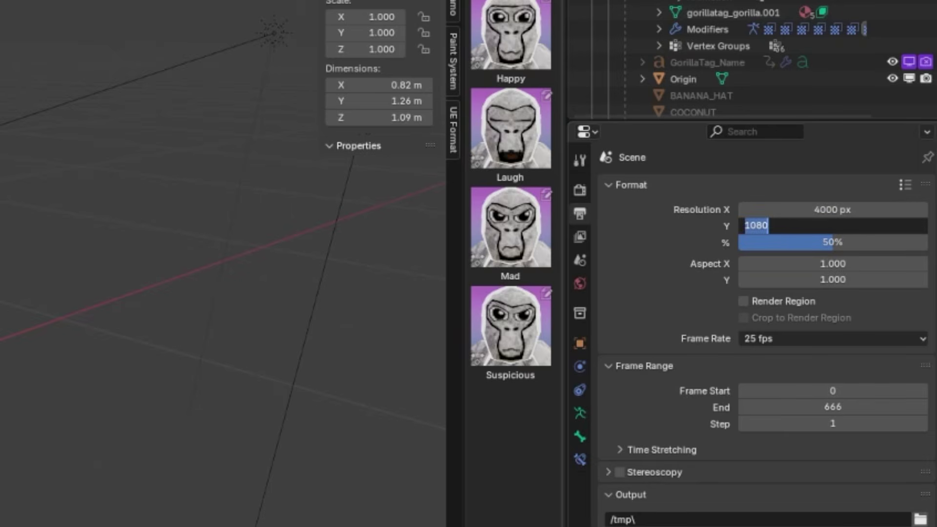
pyautogui.press('Return')
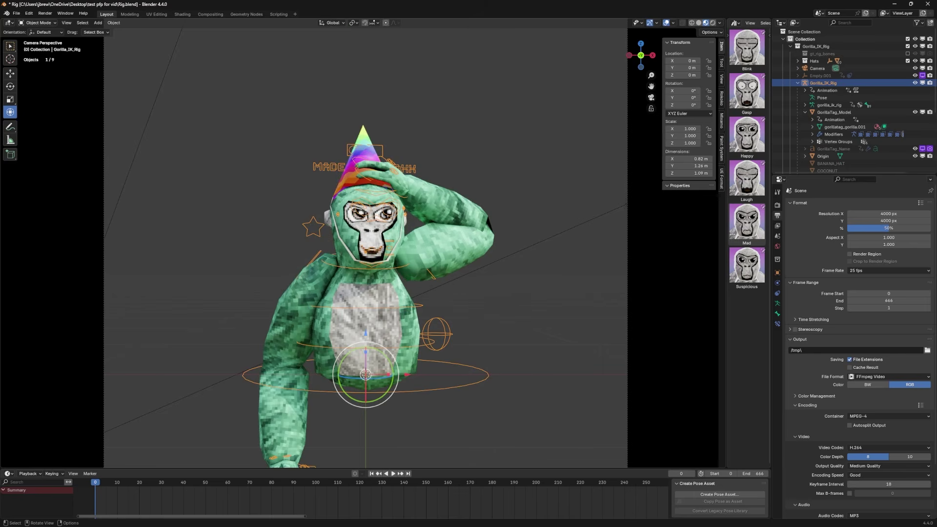
# - Move the camera with walk navigation to frame a close-up of the gorilla's head, hat and raised arm
pyautogui.press('KP_0')
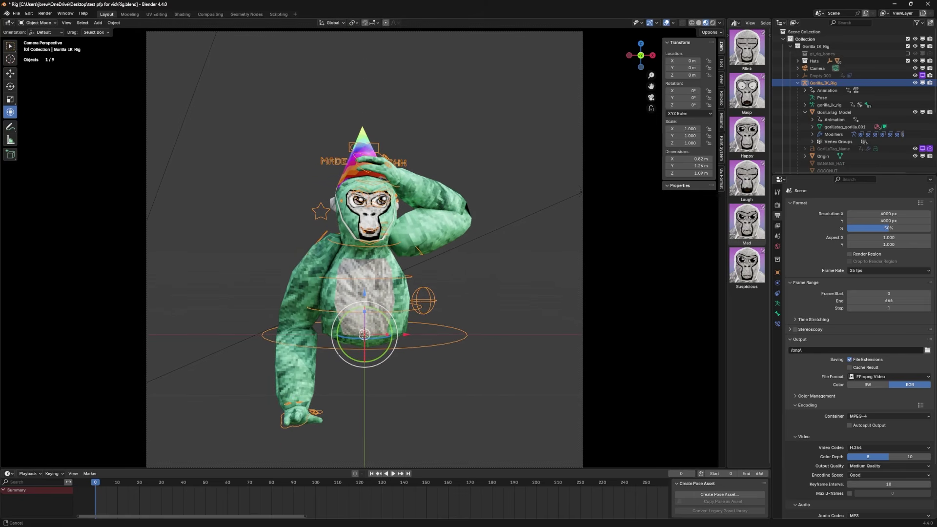
pyautogui.hotkey('shift', '`')
pyautogui.press('w')
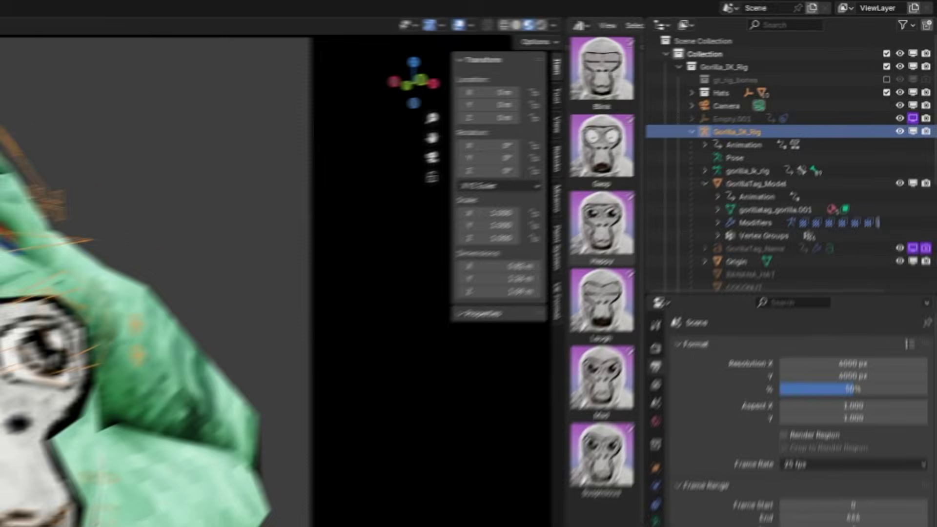
# - Hide the Gorilla_IK_Rig armature in the viewport and switch to Rendered shading
pyautogui.click(915, 83)
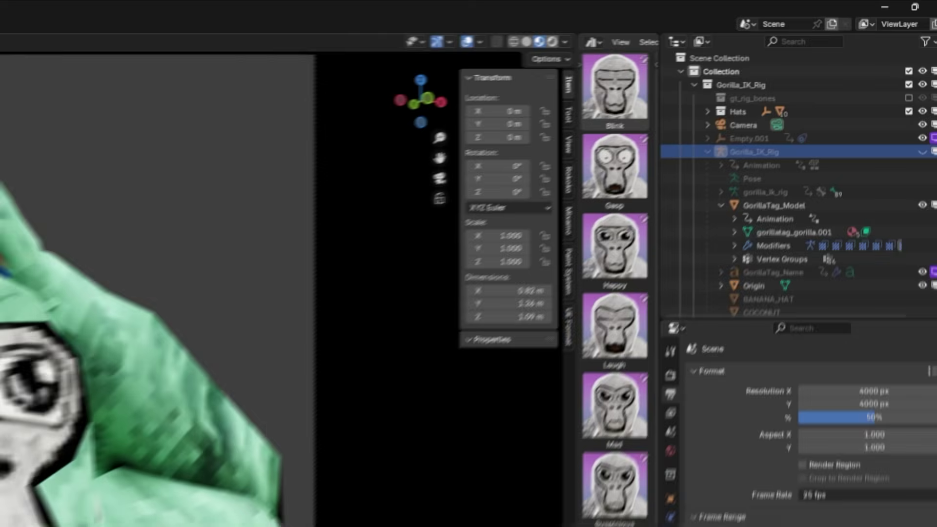
pyautogui.click(712, 22)
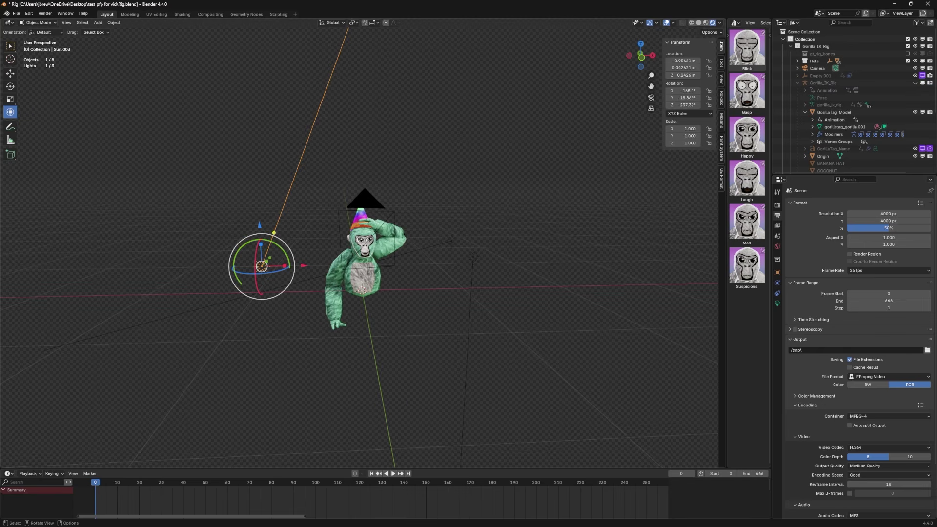
# - Inspect the sun lights around the gorilla, deselect everything and return to the camera view
pyautogui.click(452, 241)
pyautogui.click(473, 257)
pyautogui.hotkey('alt', 'a')
pyautogui.press('KP_0')
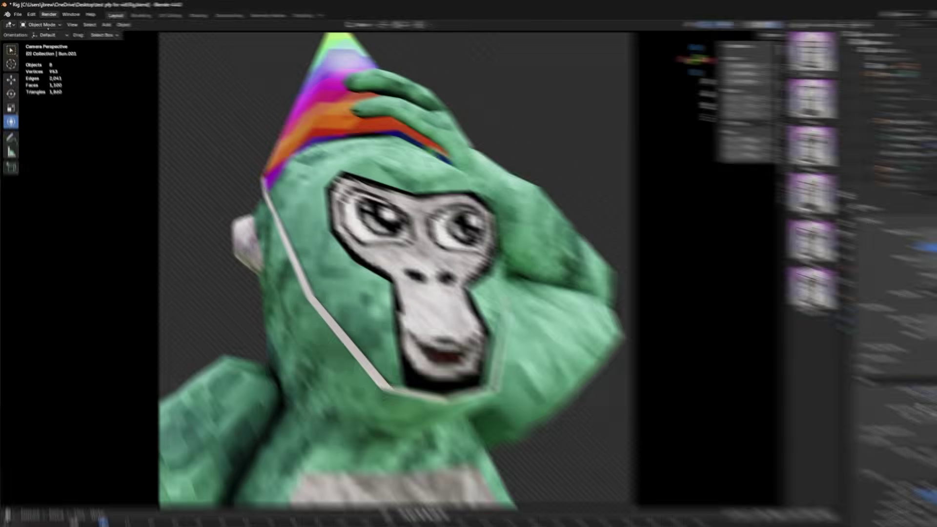
# - Render the still image and save it to another folder in PNG format
pyautogui.click(45, 13)
pyautogui.click(56, 21)
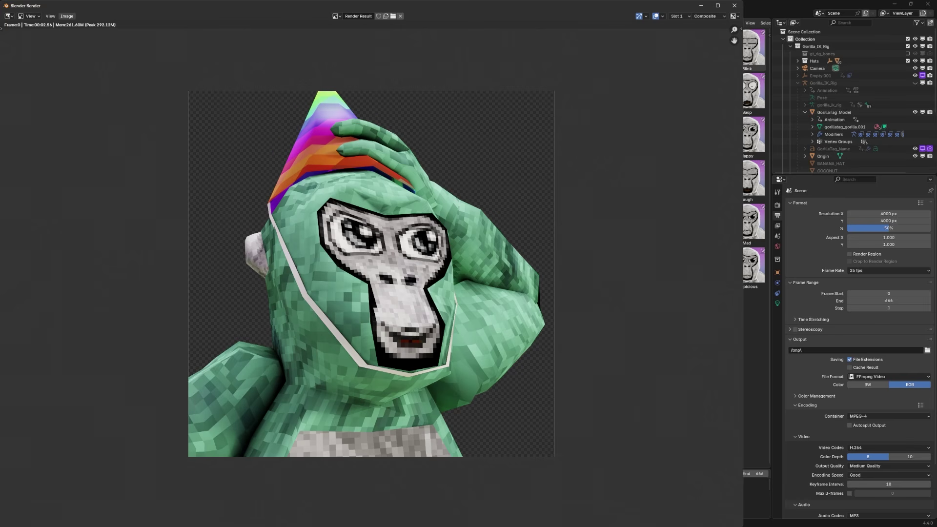
pyautogui.click(67, 16)
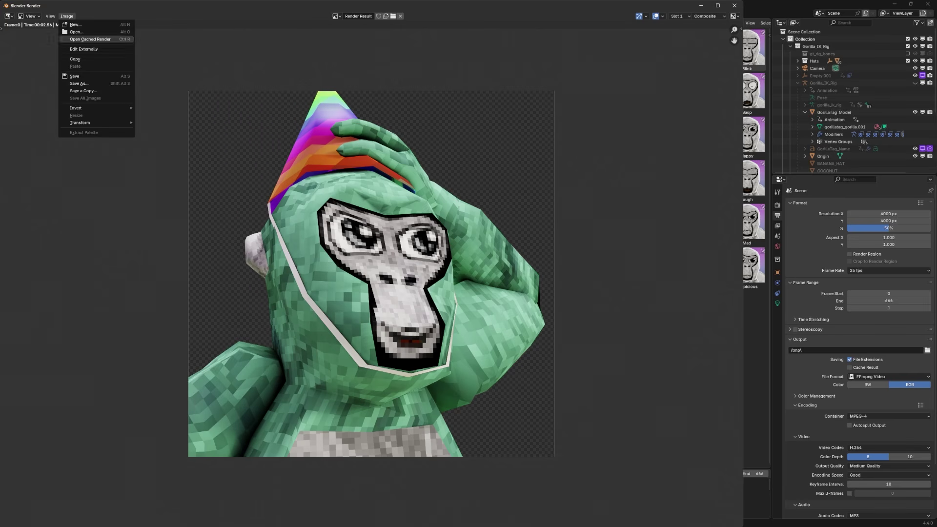
pyautogui.click(75, 77)
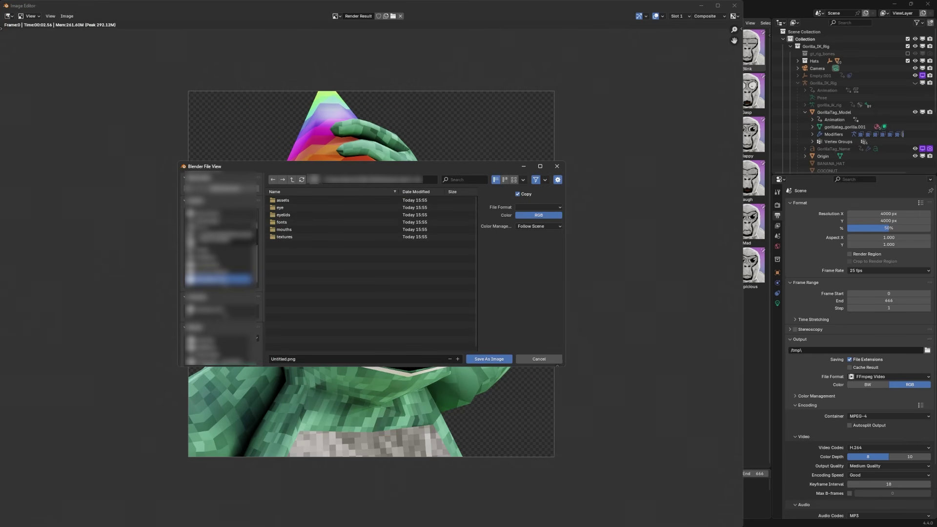
pyautogui.click(215, 221)
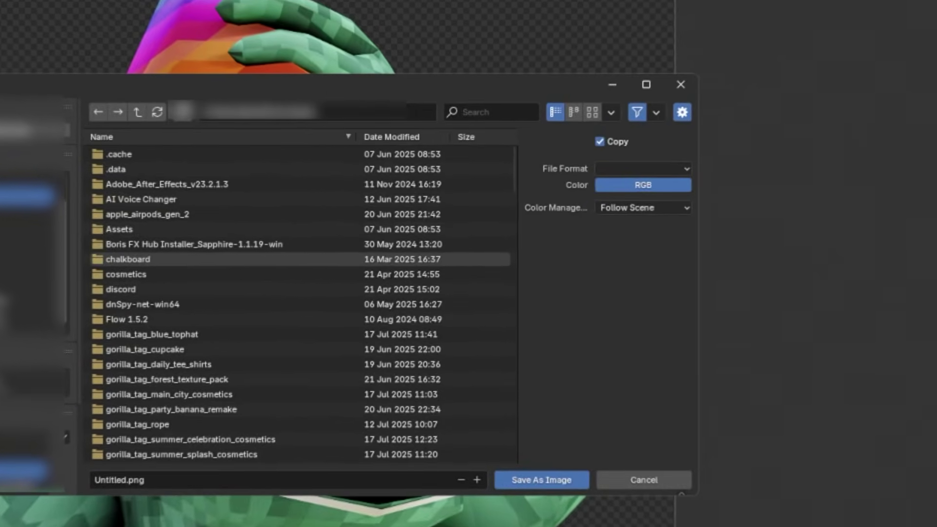
pyautogui.click(539, 207)
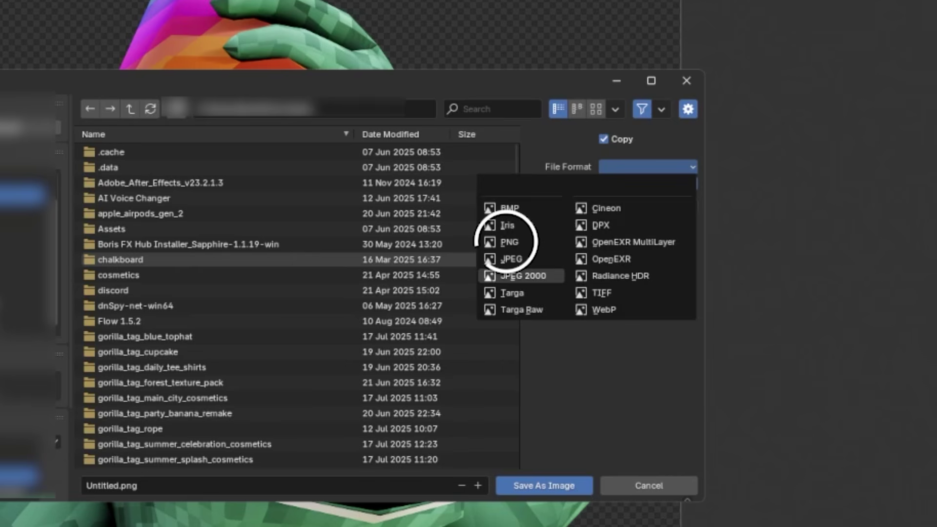
pyautogui.click(509, 242)
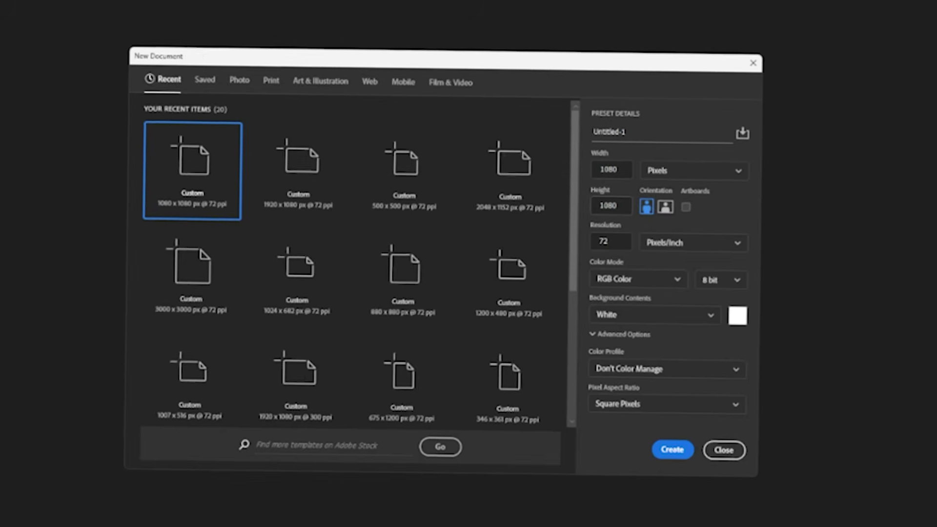
# - Switch to Photoshop and create a 1080 x 1080 px document named test
pyautogui.click(614, 206)
pyautogui.click(614, 170)
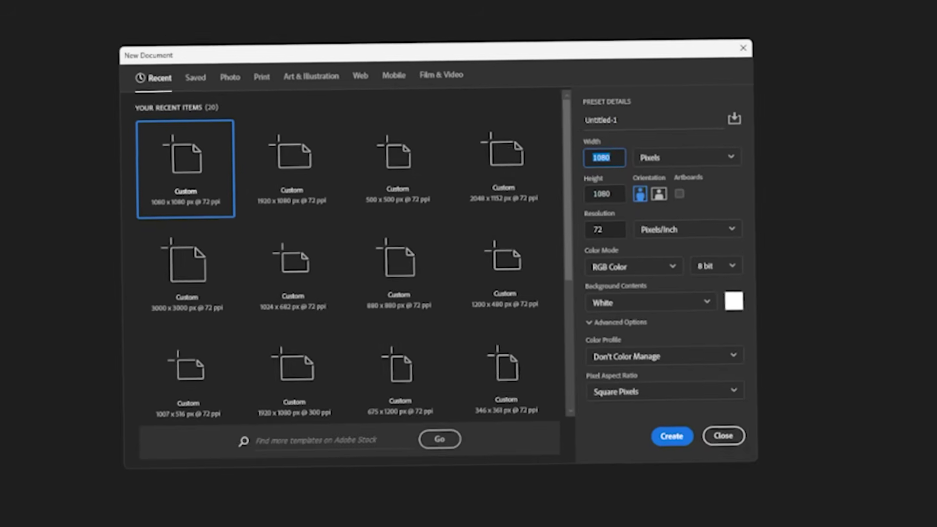
pyautogui.click(598, 124)
pyautogui.press('BackSpace')
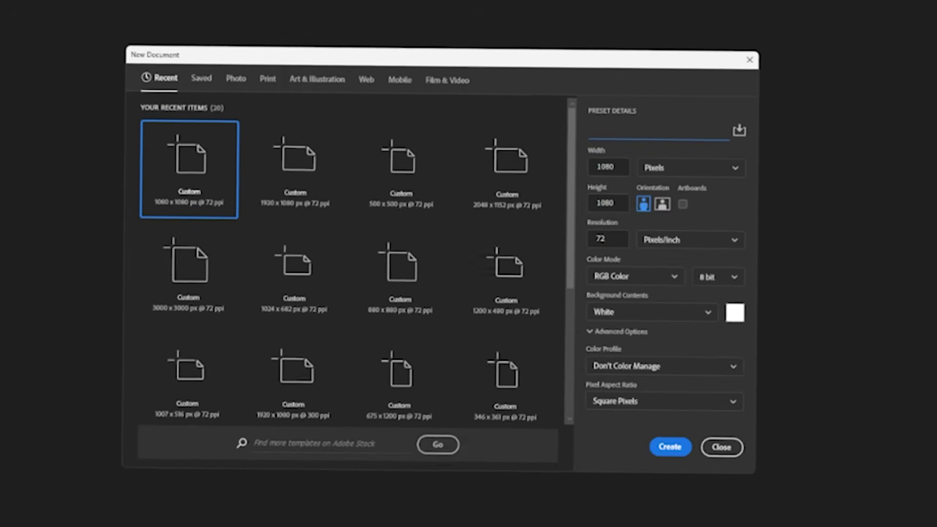
pyautogui.write('test')
pyautogui.press('Return')
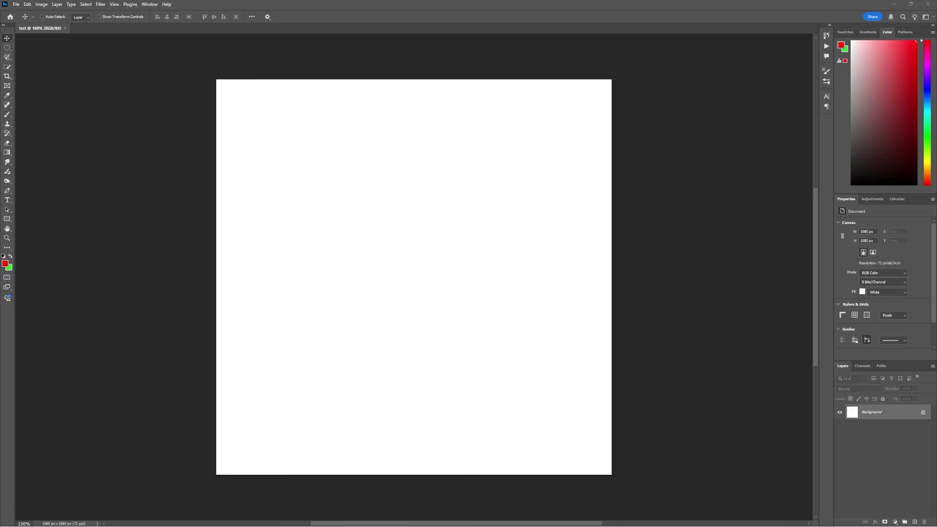
# - Place the test pfp render on the canvas and delete the white Background layer
pyautogui.moveTo(274, 241); pyautogui.dragTo(372, 238)
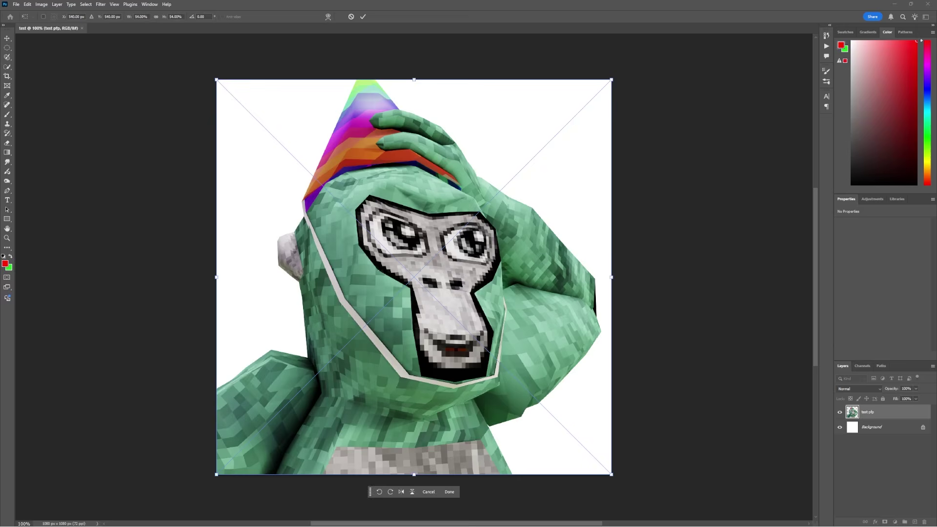
pyautogui.press('Return')
pyautogui.click(872, 427)
pyautogui.press('Delete')
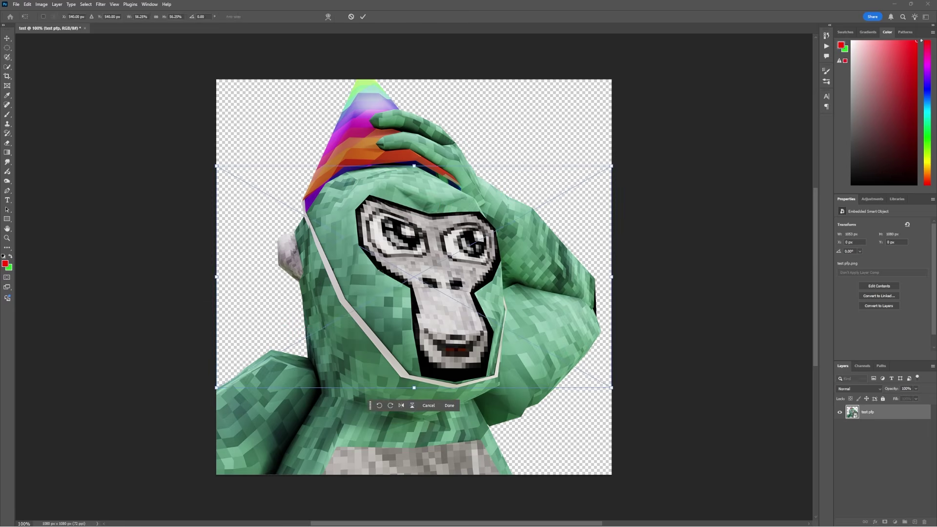
# - Scale the placed dark green pattern image to 1920 by 1080 px so it covers the whole canvas
pyautogui.moveTo(414, 388); pyautogui.dragTo(414, 474)
pyautogui.moveTo(414, 166); pyautogui.dragTo(413, 78)
pyautogui.press('Return')
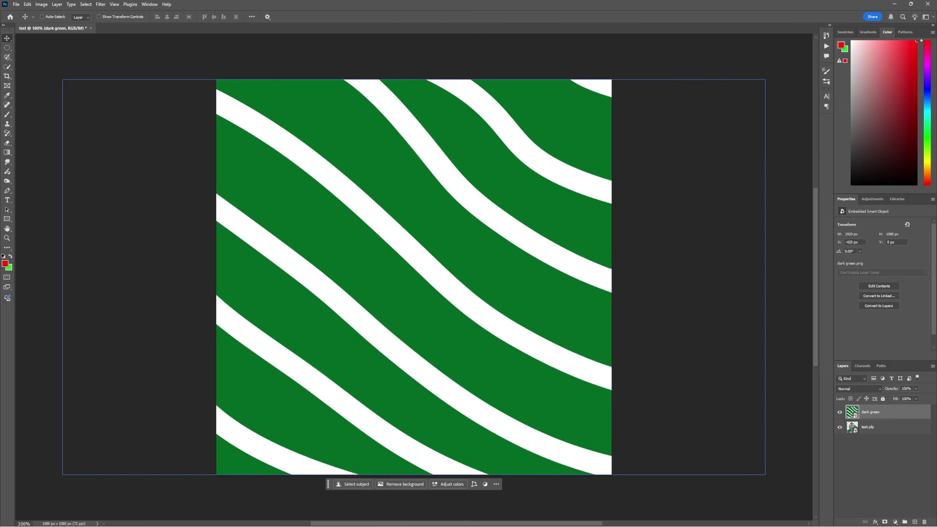
# - Duplicate the dark green pattern layer and set the copy's blend mode to Screen
pyautogui.hotkey('ctrl', 'j')
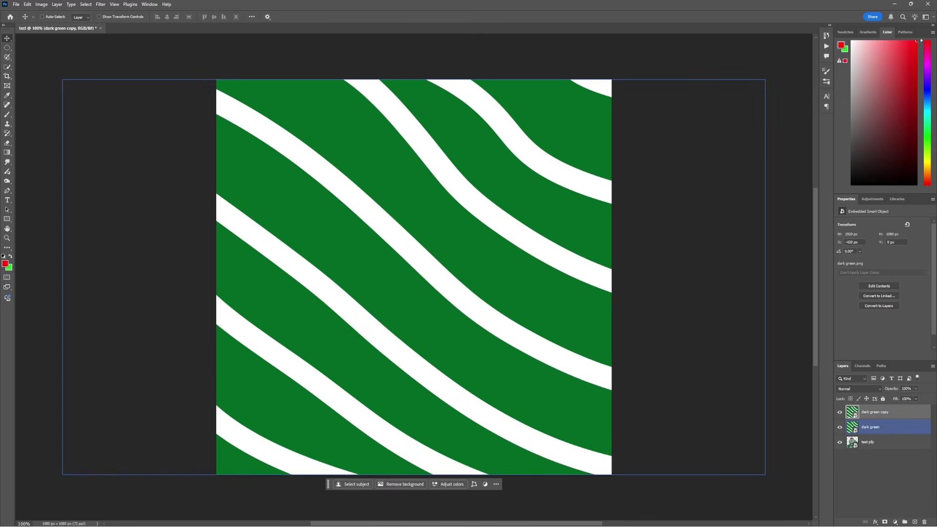
pyautogui.click(859, 389)
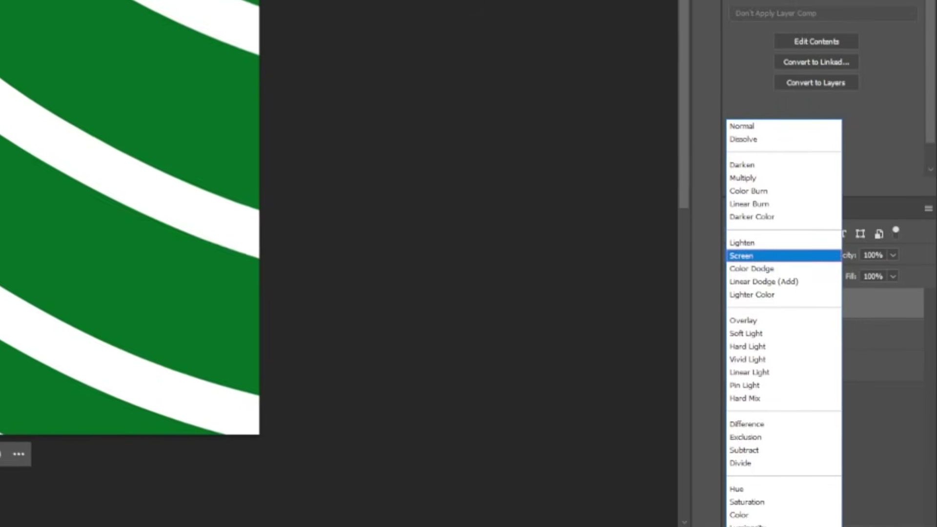
pyautogui.click(747, 255)
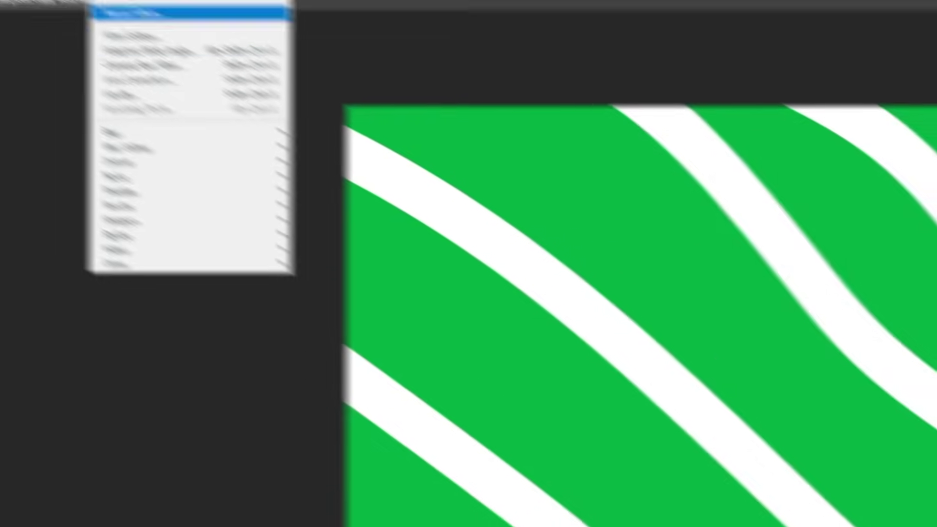
# - Apply a Gaussian Blur with a radius of 15.0 pixels to the dark green copy
pyautogui.moveTo(119, 133)
pyautogui.click(333, 190)
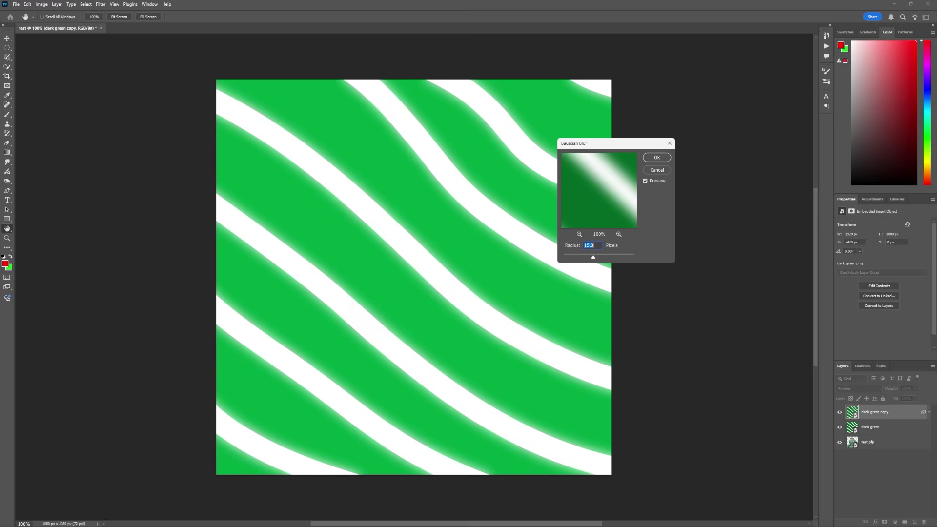
pyautogui.press('Return')
pyautogui.press('v')
# - Duplicate the blurred Screen layer and merge all three dark green pattern layers into one
pyautogui.hotkey('ctrl', 'j')
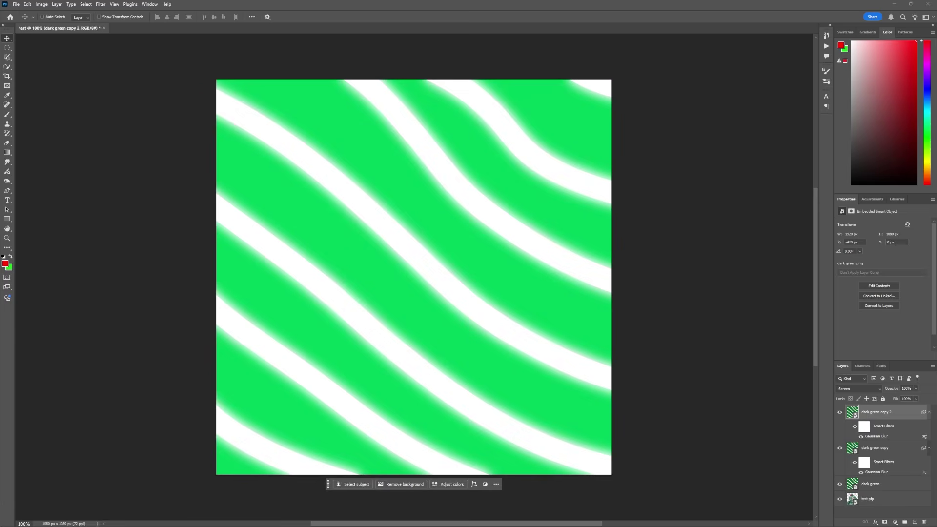
pyautogui.keyDown('shift'); pyautogui.click(874, 484); pyautogui.keyUp('shift')
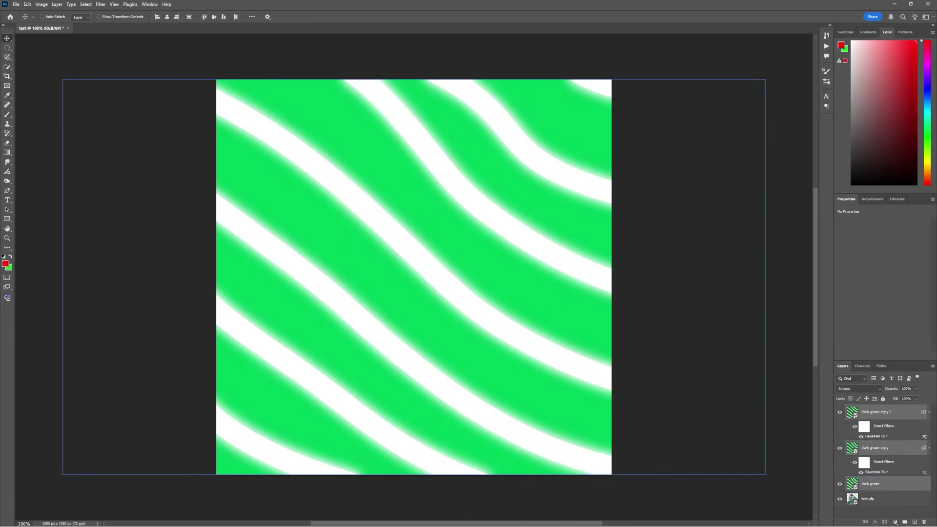
pyautogui.rightClick(856, 414)
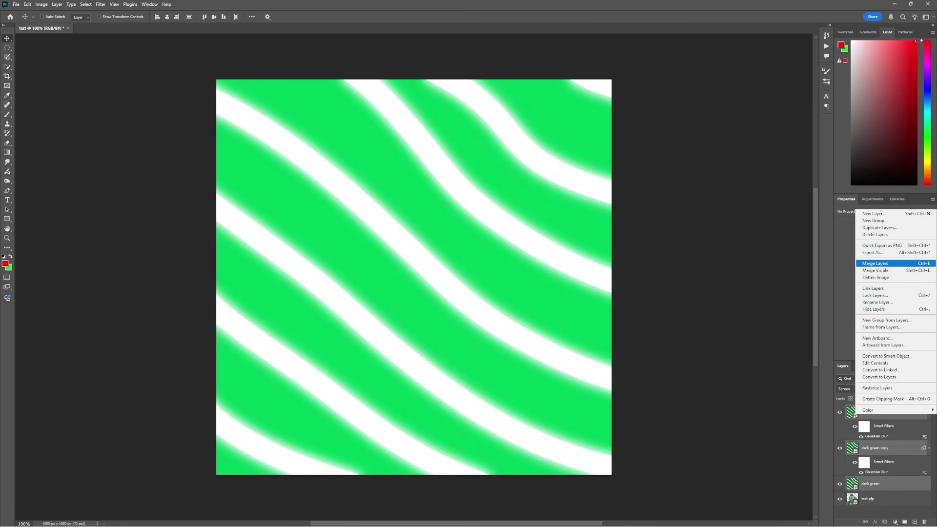
pyautogui.click(876, 264)
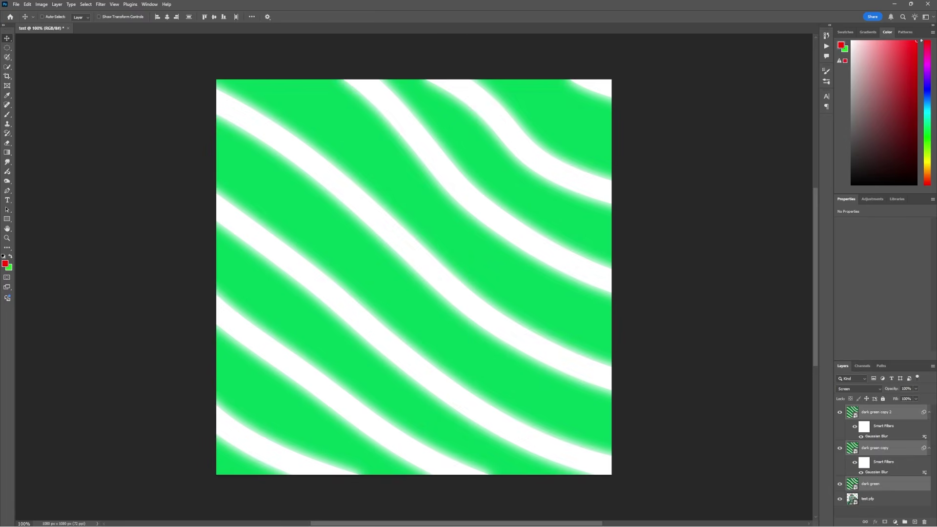
# - Reapply the last Gaussian Blur to the merged pattern and place it beneath the test pfp layer
pyautogui.click(101, 4)
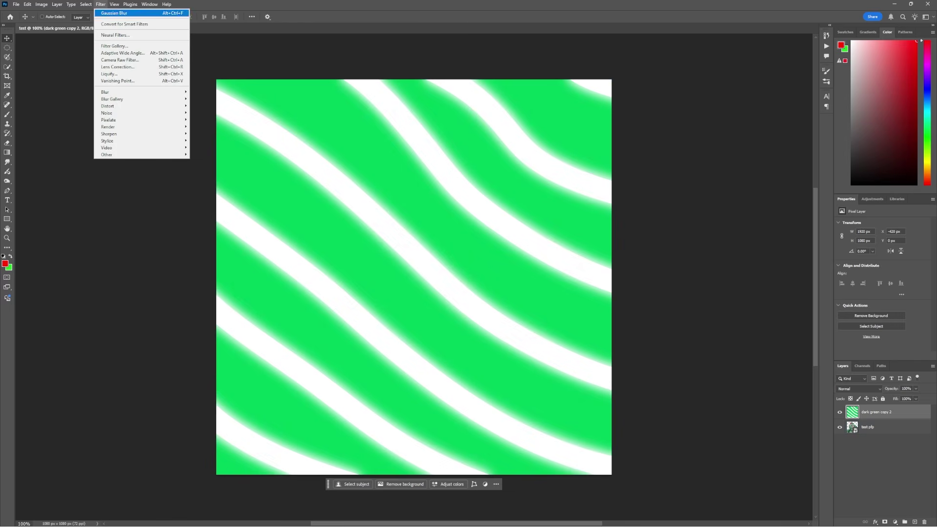
pyautogui.click(117, 13)
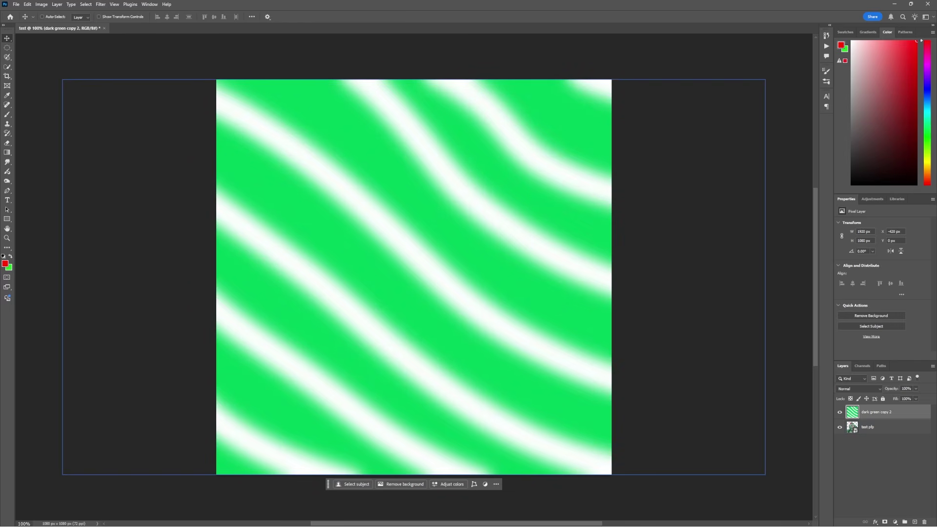
pyautogui.hotkey('ctrl', 'z')
pyautogui.hotkey('ctrl', 'shift', 'z')
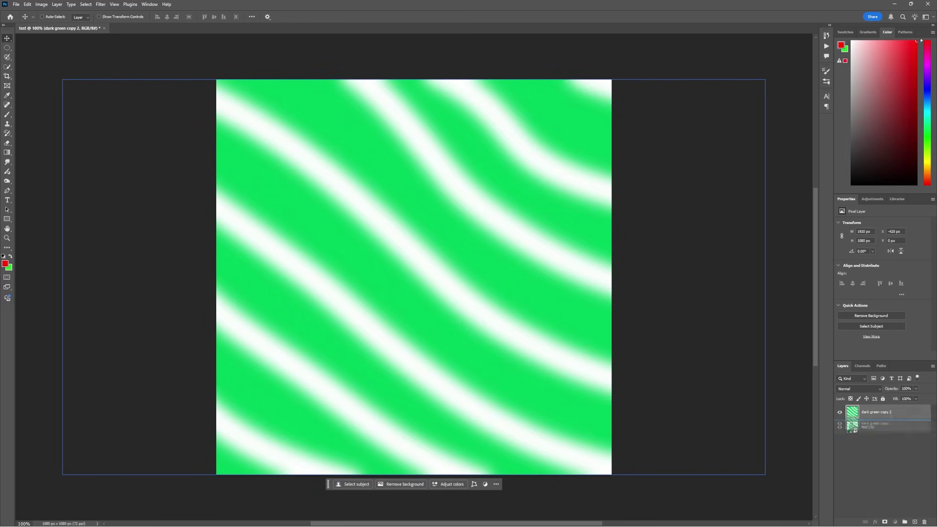
pyautogui.hotkey('ctrl', '[')
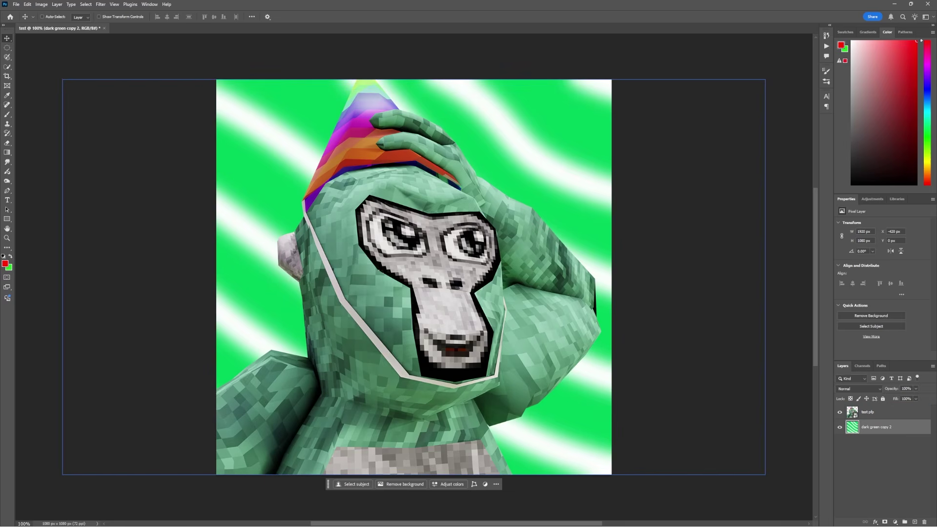
# - In the Camera Raw Filter for test pfp, set contrast +30, vibrance +36, exposure +0.35, highlights +16, shadows -30, whites +12 and blacks -25
pyautogui.click(871, 413)
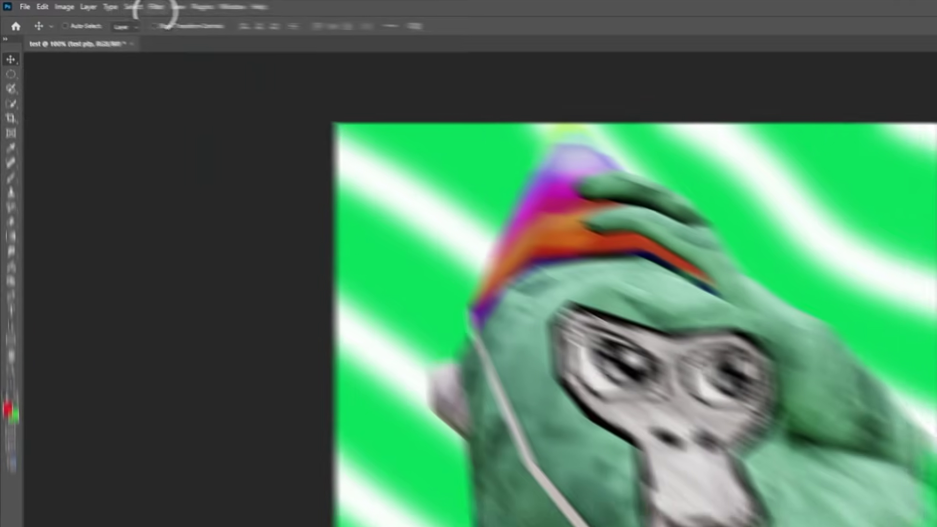
pyautogui.click(100, 5)
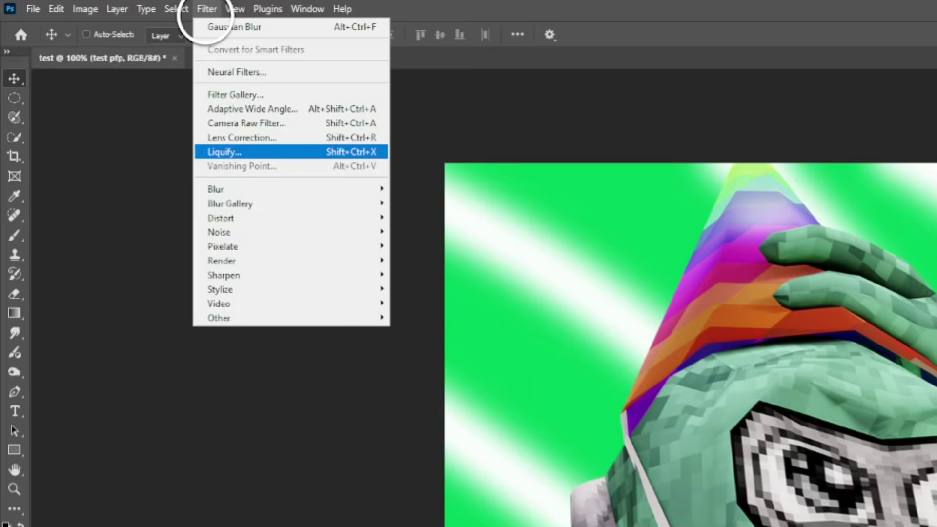
pyautogui.click(247, 123)
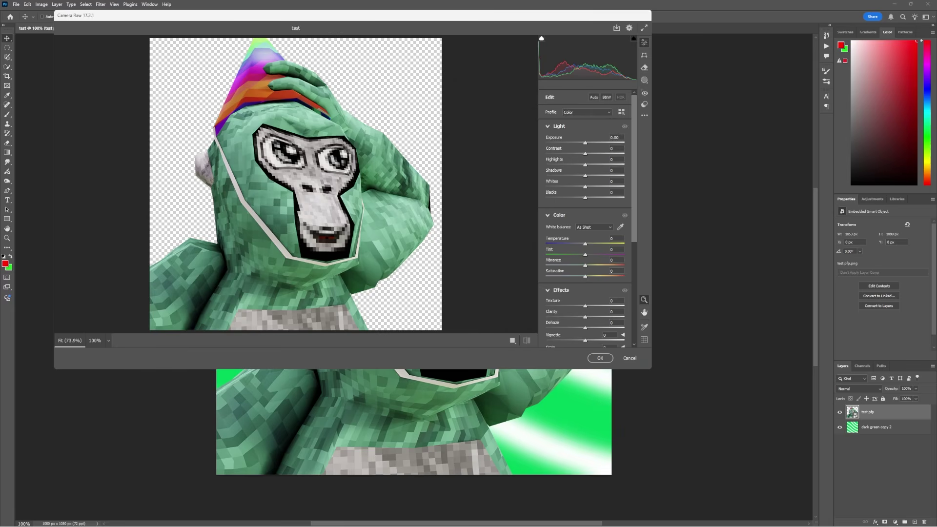
pyautogui.moveTo(586, 154); pyautogui.dragTo(597, 153)
pyautogui.moveTo(585, 265); pyautogui.dragTo(600, 265)
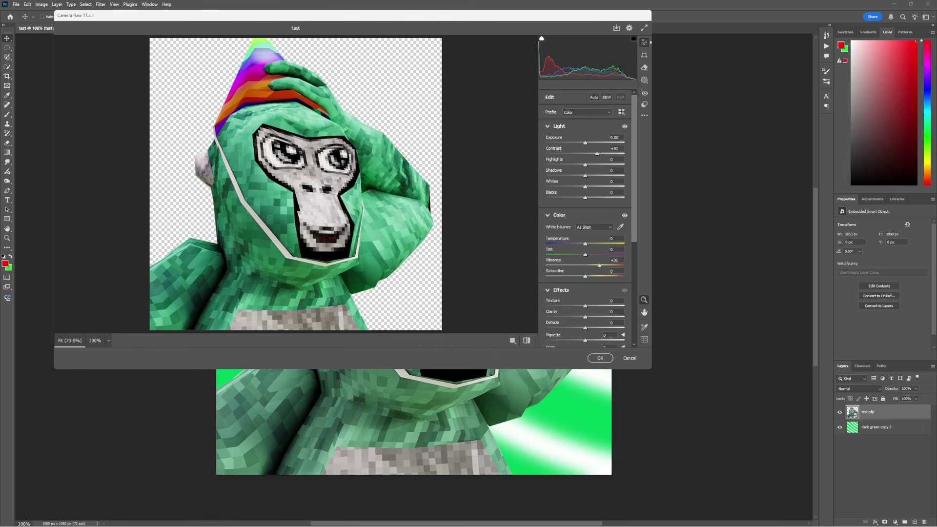
pyautogui.moveTo(585, 143); pyautogui.dragTo(574, 198)
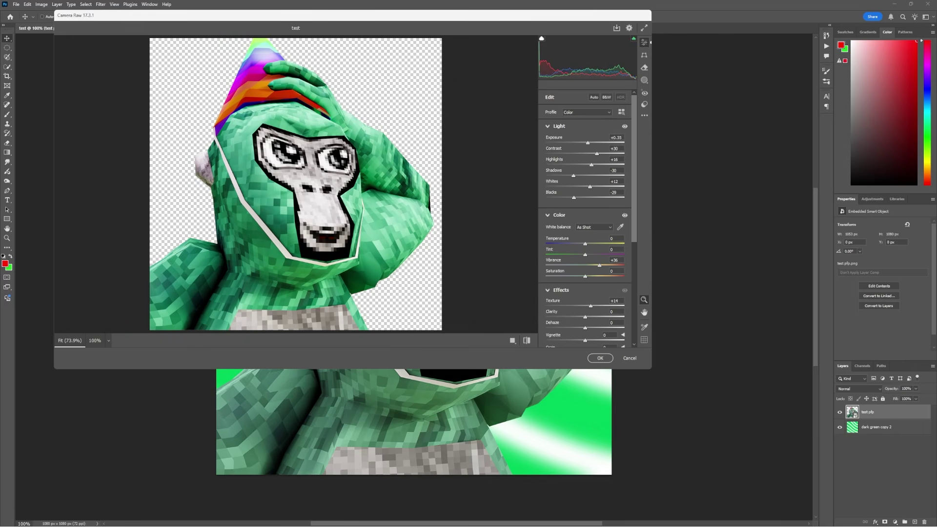
# - Set texture +34, clarity +14, dehaze +10, sharpening 29, noise reduction 47 and color noise reduction 51, and apply the filter
pyautogui.moveTo(591, 306); pyautogui.dragTo(589, 328)
pyautogui.scroll(-4, 586, 219)
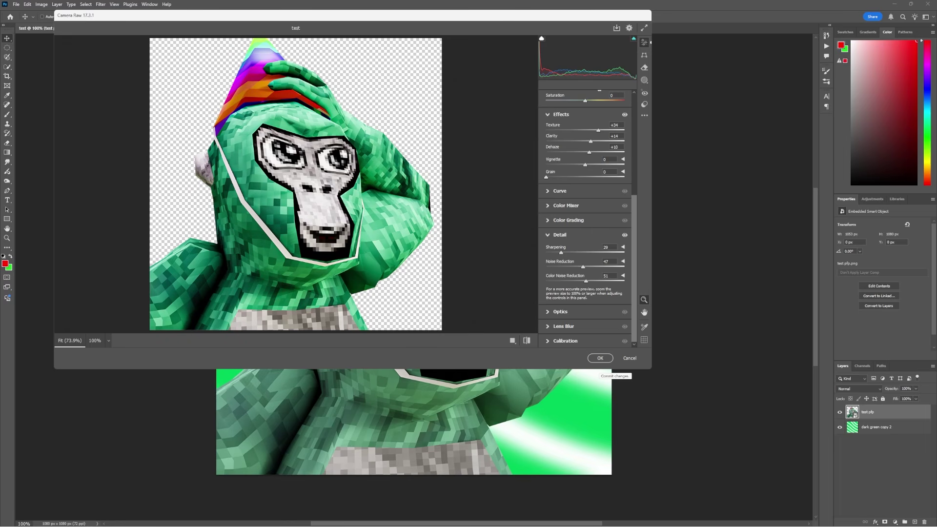
pyautogui.click(600, 358)
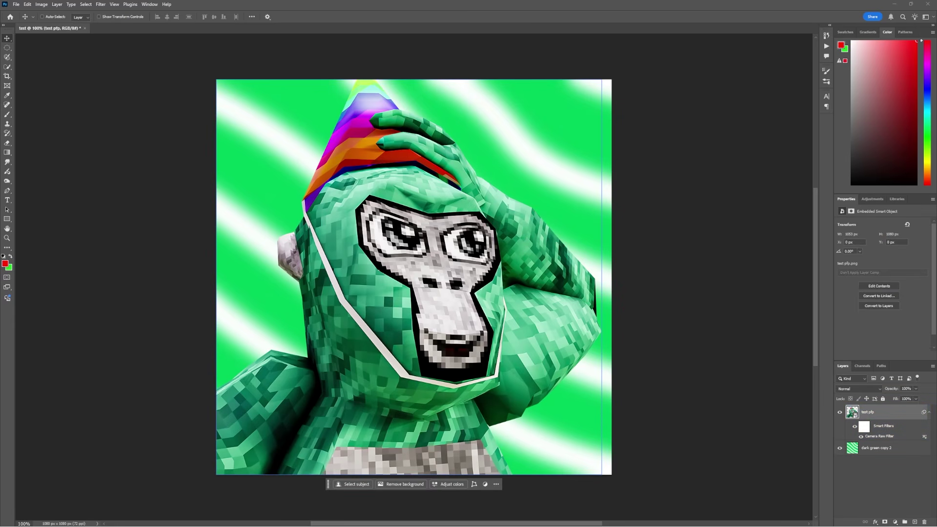
# - Duplicate the test pfp layer and add a white (ffffff) Solid Color fill layer above the copy
pyautogui.hotkey('ctrl', 'j')
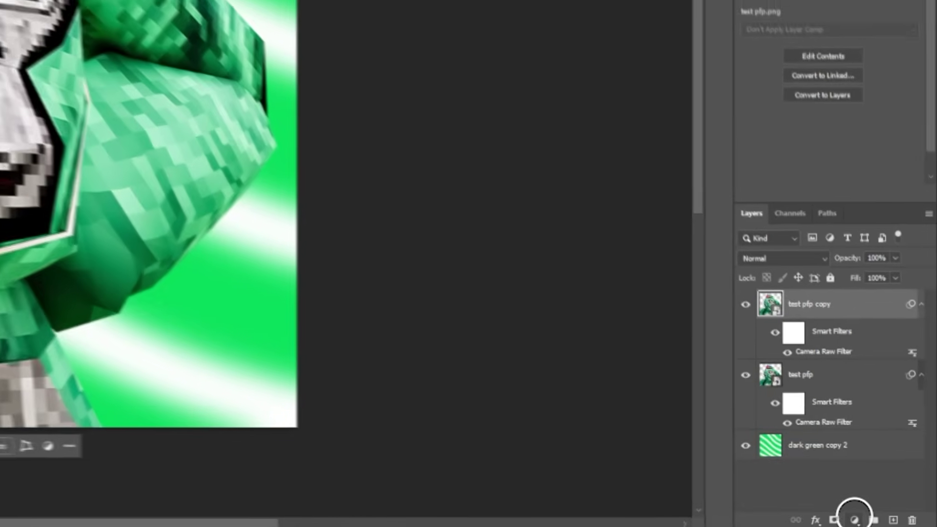
pyautogui.click(849, 520)
pyautogui.click(846, 248)
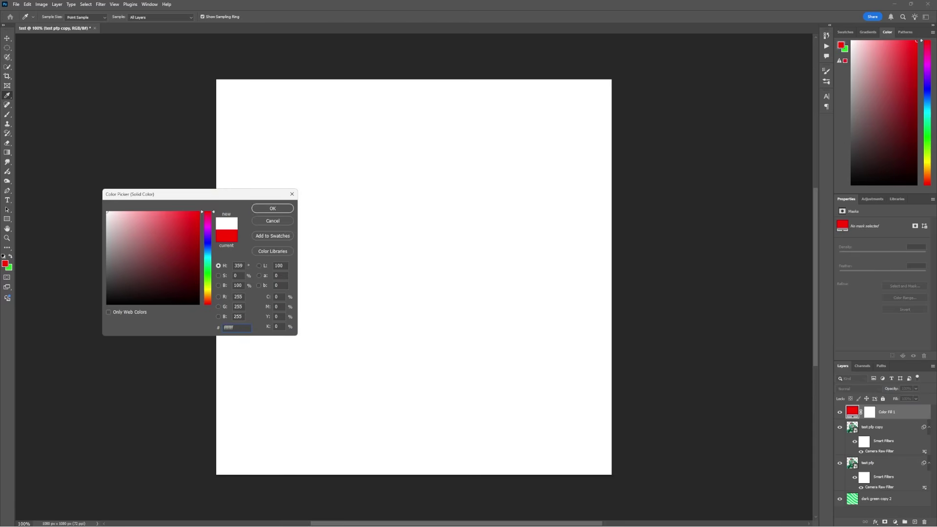
pyautogui.click(273, 208)
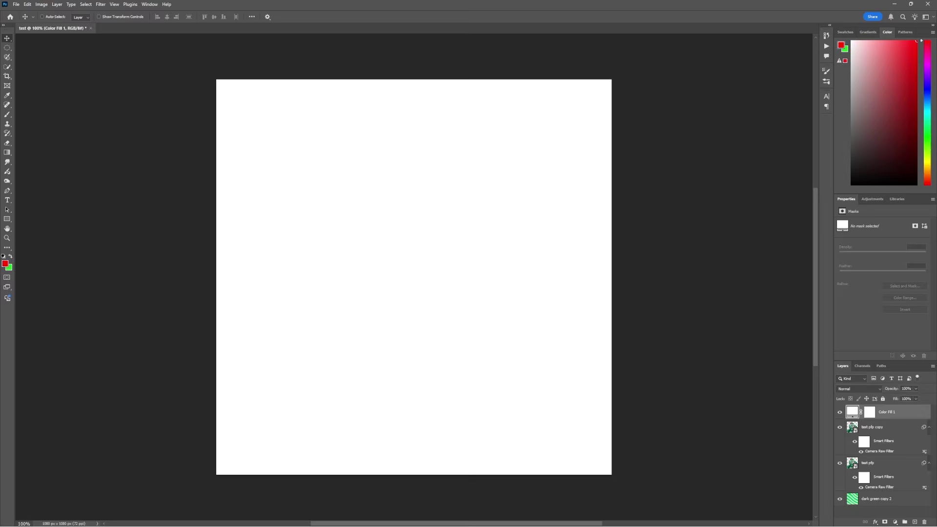
# - Clip the white fill to the test pfp copy and merge the two layers into a white silhouette
pyautogui.rightClick(878, 412)
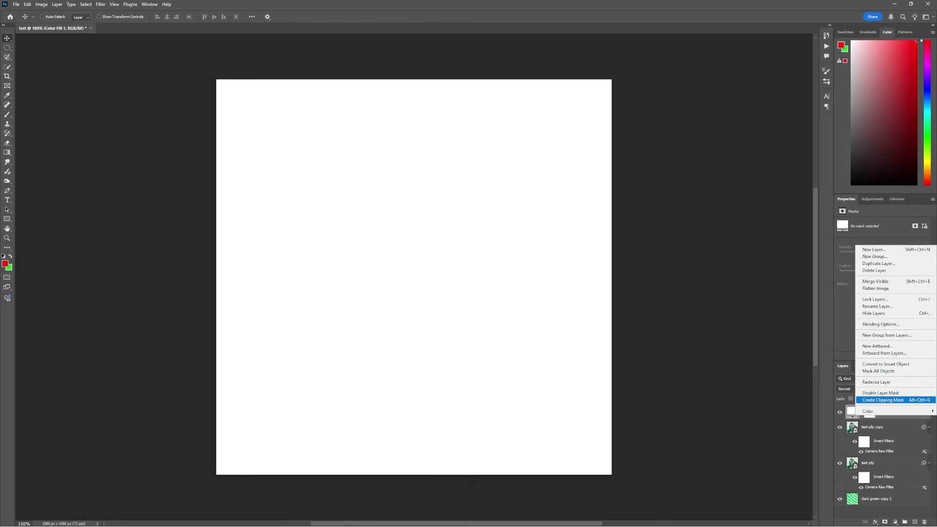
pyautogui.click(884, 400)
pyautogui.keyDown('shift'); pyautogui.click(878, 427); pyautogui.keyUp('shift')
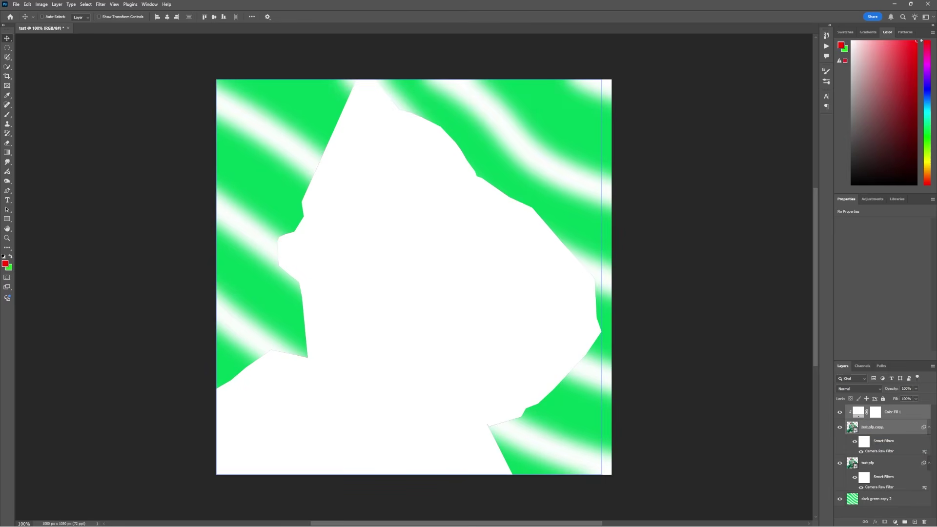
pyautogui.hotkey('ctrl', 'w')
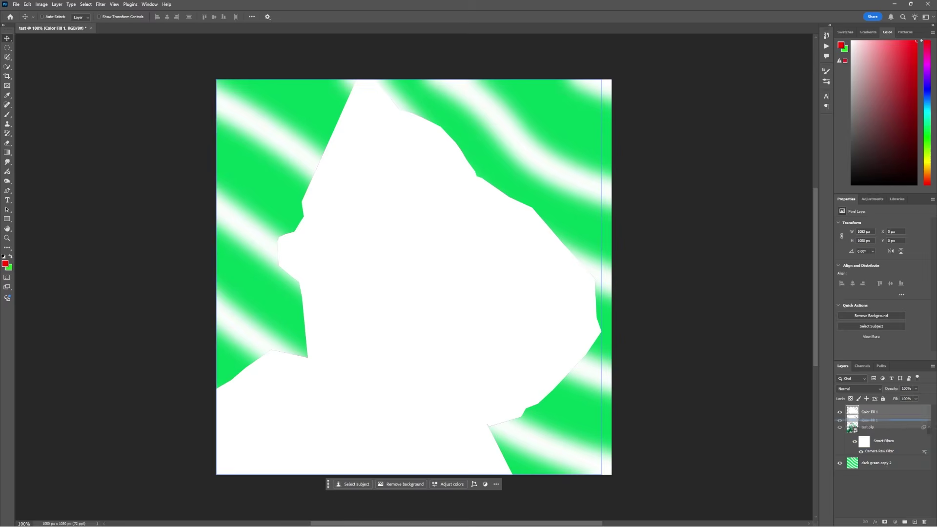
# - Move the white silhouette beneath the test pfp layer and give it the same Gaussian Blur as a glow
pyautogui.moveTo(878, 413); pyautogui.dragTo(883, 449)
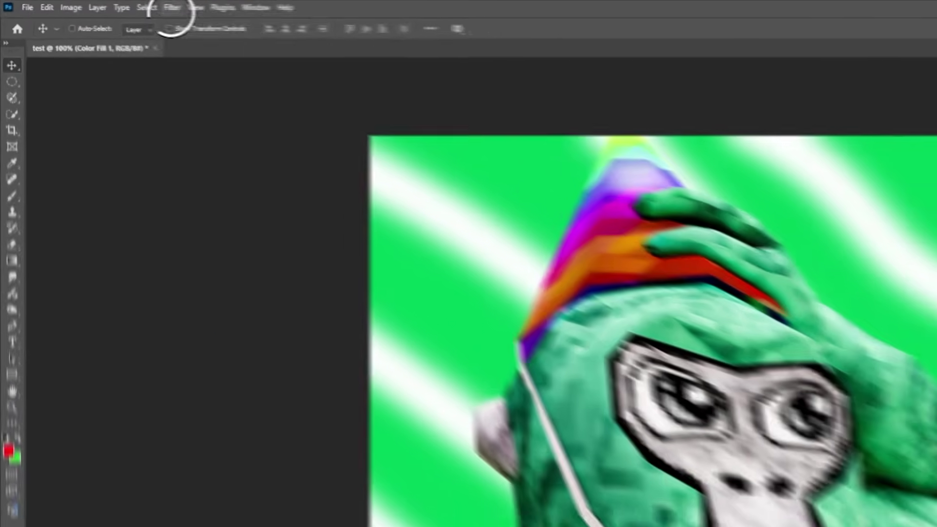
pyautogui.click(100, 5)
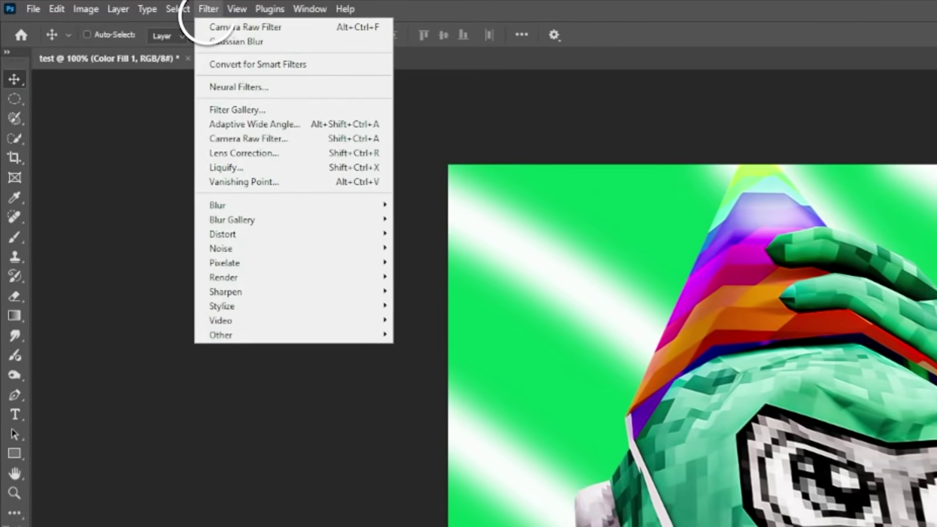
pyautogui.click(113, 19)
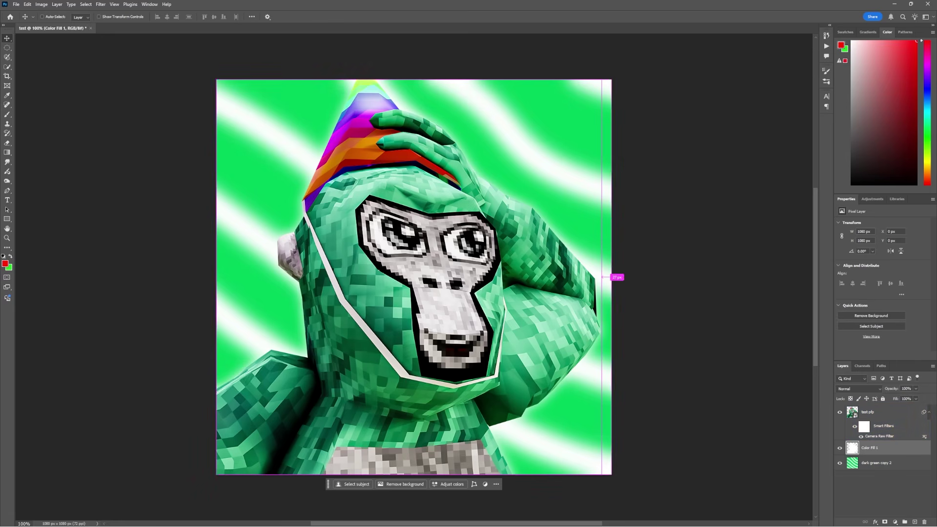
pyautogui.hotkey('ctrl', 'z')
pyautogui.hotkey('ctrl', 'shift', 'z')
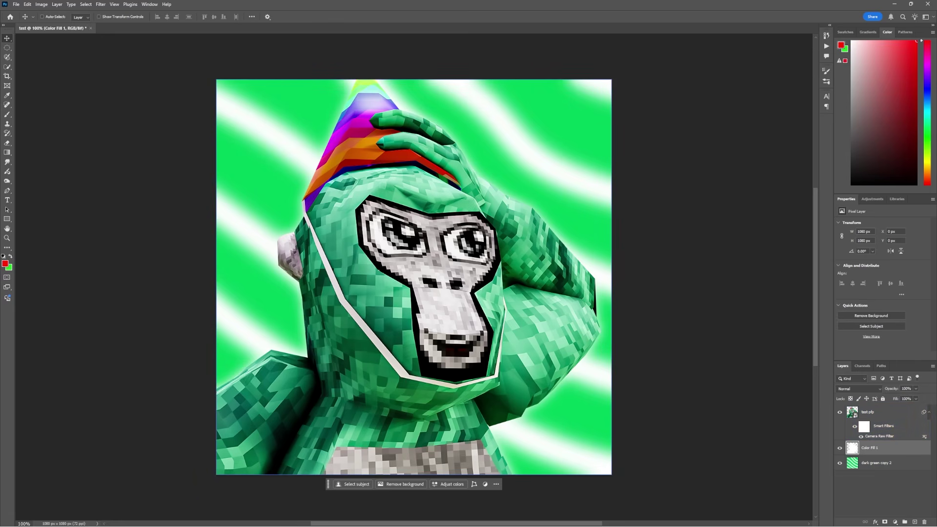
# - Strengthen the white glow by duplicating its layer three times and merging the glow layers into one
pyautogui.hotkey('ctrl', 'j')
pyautogui.hotkey('ctrl', 'j')
pyautogui.hotkey('ctrl', 'j')
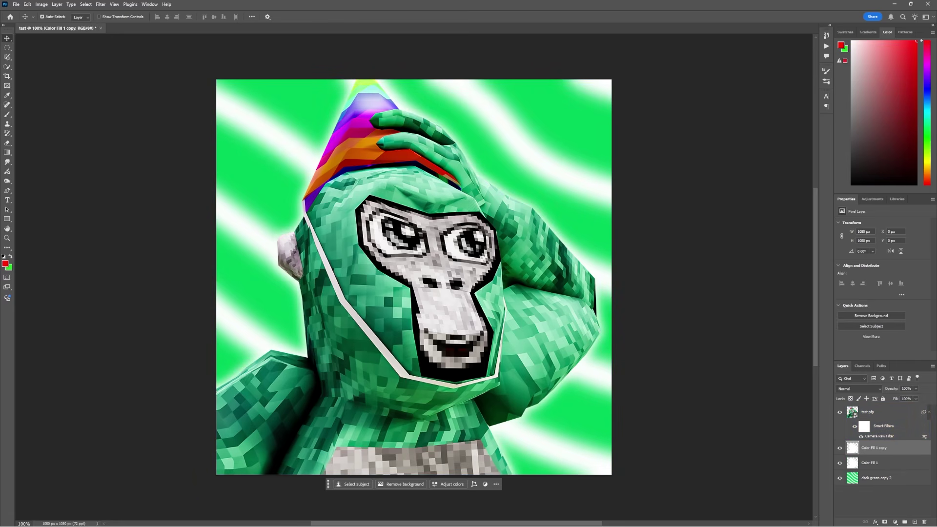
pyautogui.keyDown('shift'); pyautogui.click(870, 493); pyautogui.keyUp('shift')
pyautogui.hotkey('ctrl', 'e')
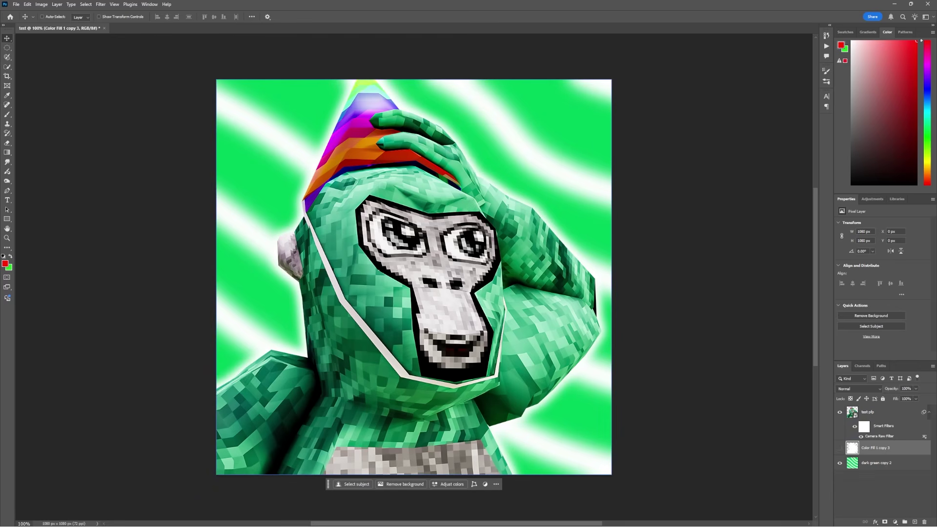
pyautogui.click(840, 449)
pyautogui.click(840, 448)
pyautogui.click(840, 448)
pyautogui.click(840, 448)
# - Export the finished 1080 x 1080 px image as a JPG with quality 7
pyautogui.click(16, 4)
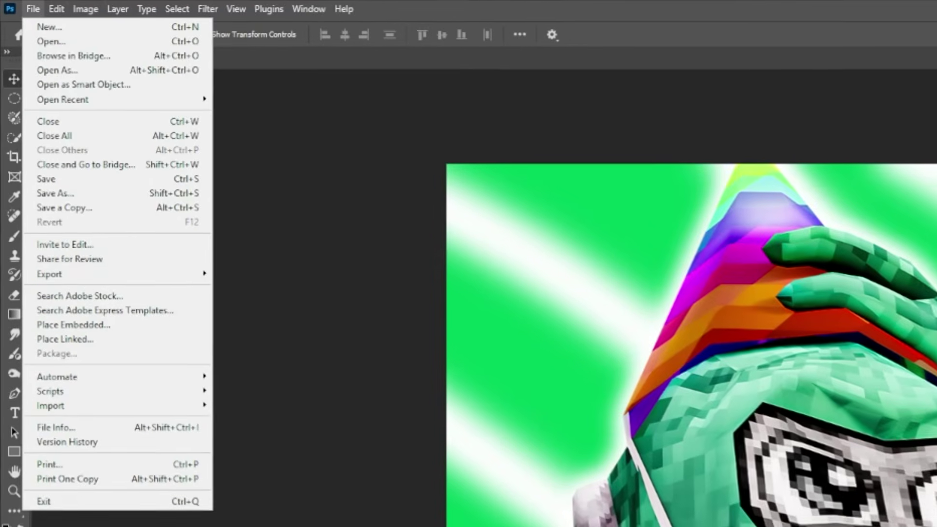
pyautogui.moveTo(24, 132)
pyautogui.click(250, 293)
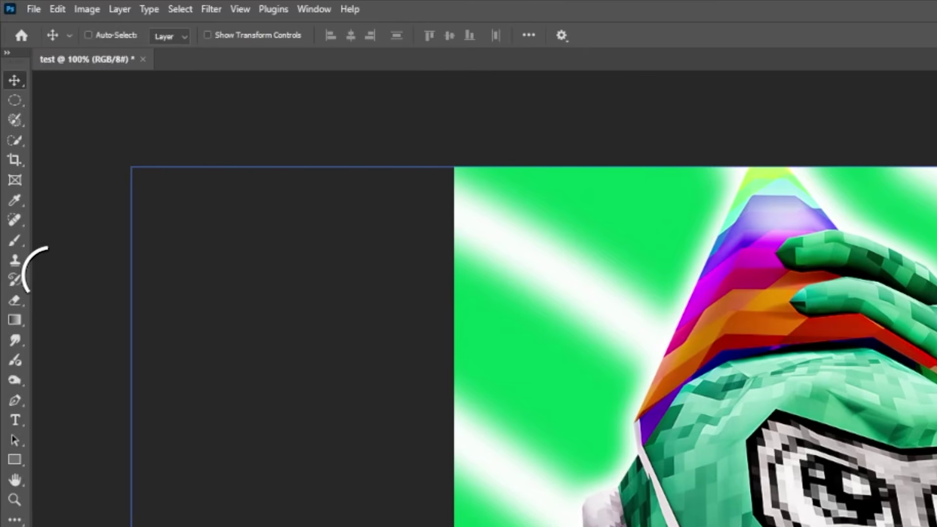
pyautogui.click(701, 97)
pyautogui.click(649, 126)
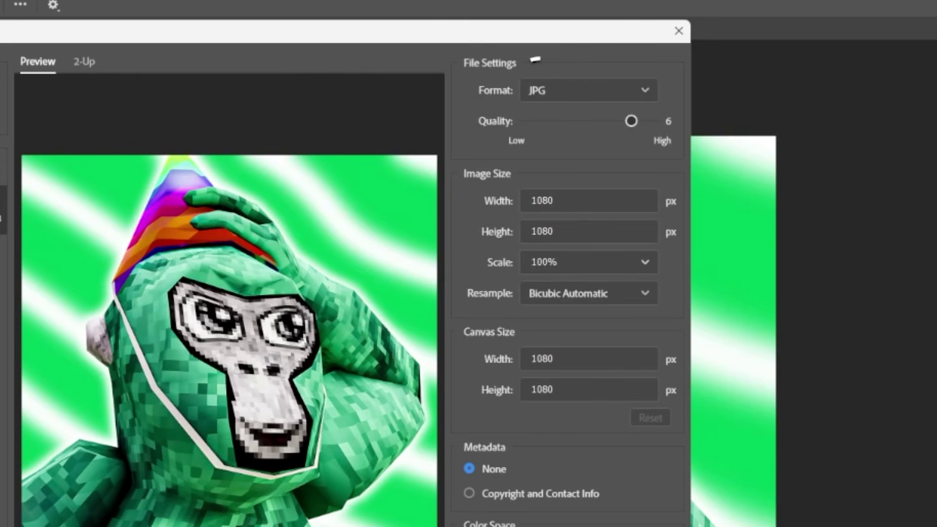
pyautogui.moveTo(631, 121); pyautogui.dragTo(653, 121)
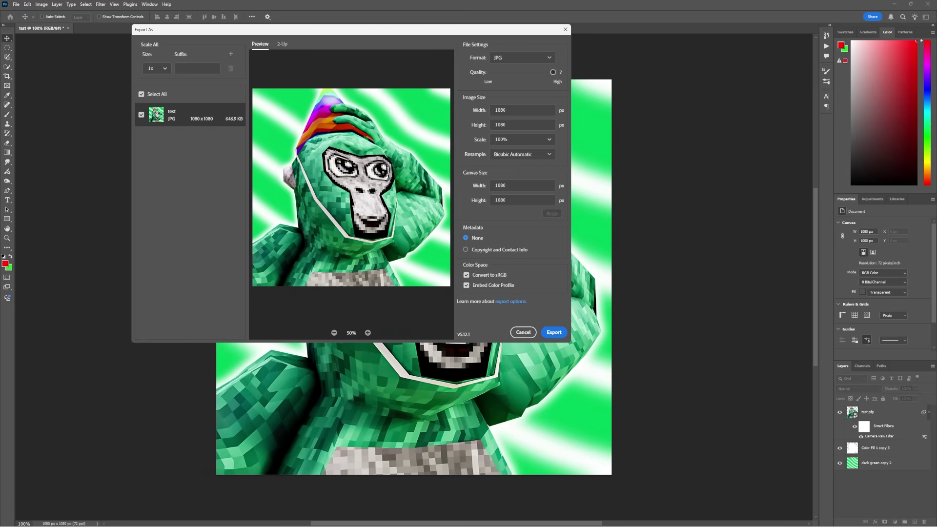